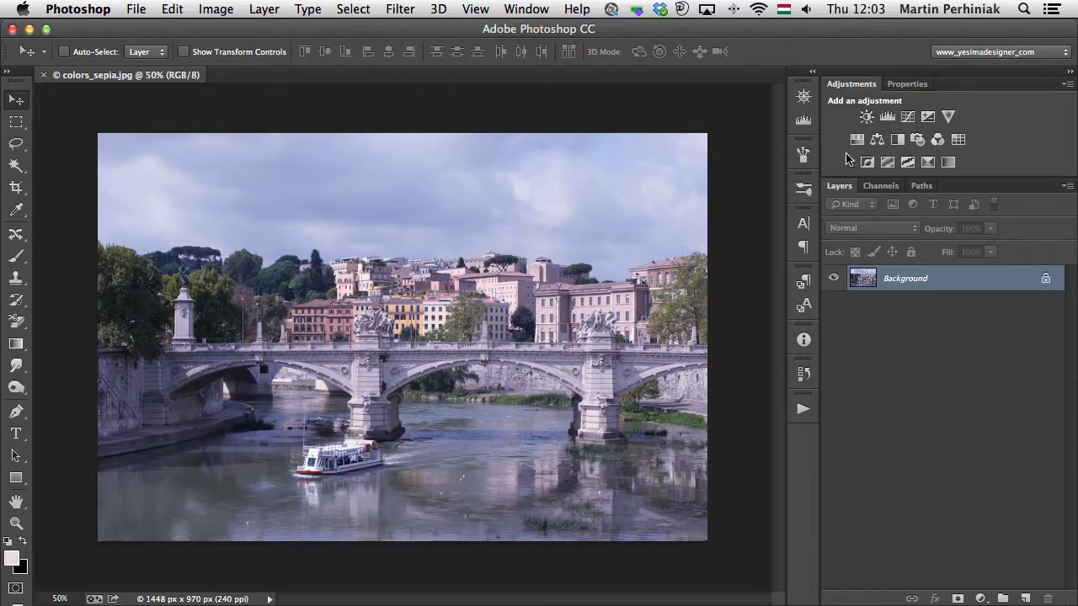
Add a Levels adjustment layer and set its RGB input levels to 18 for black and 243 for white.
left_click(887, 117)
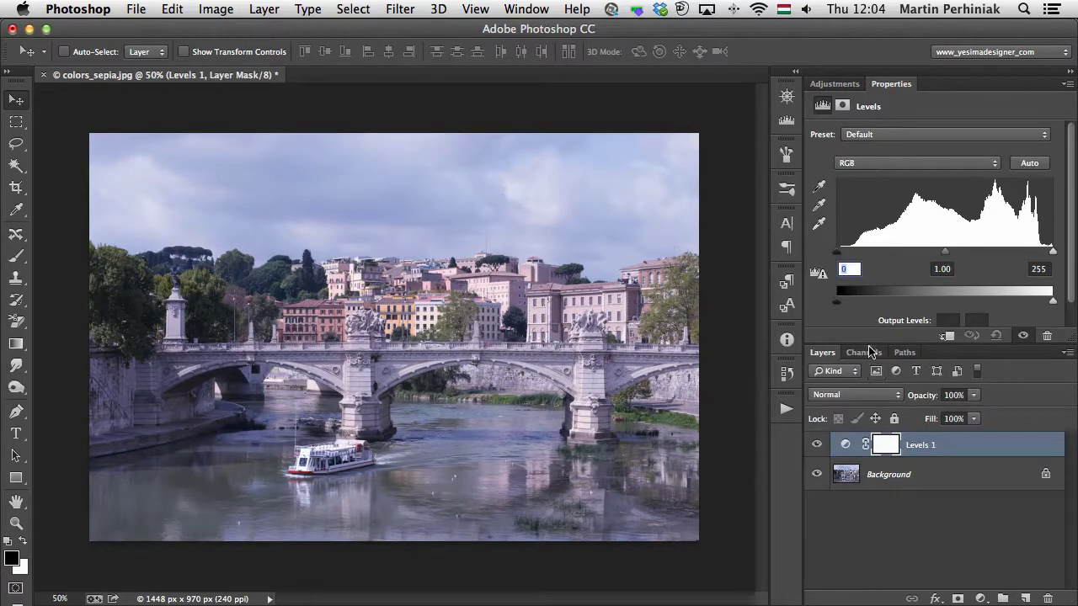
left_click_drag(872, 351, 872, 384)
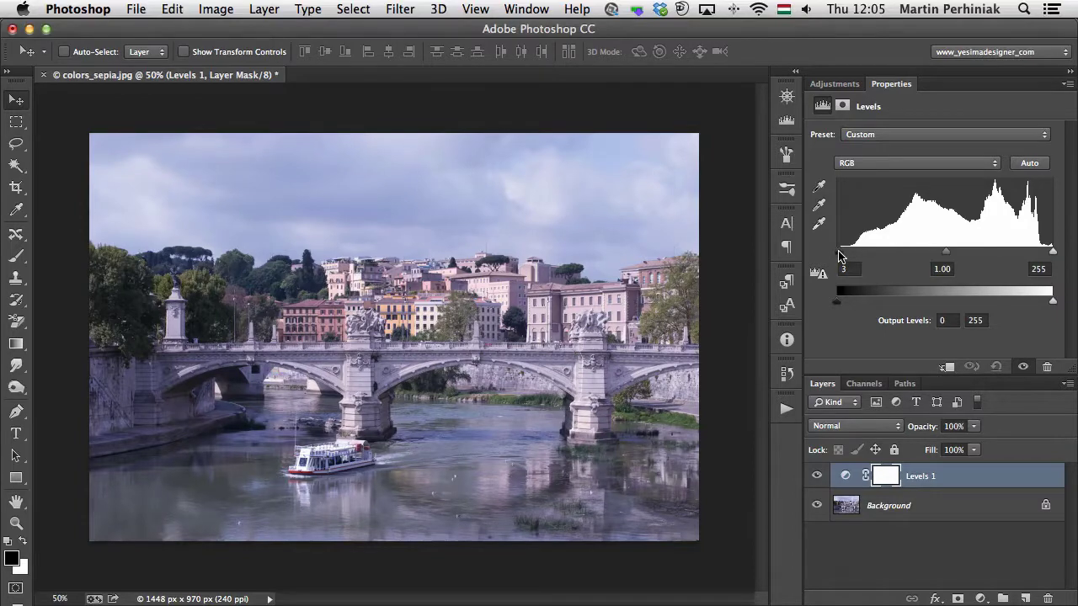
left_click_drag(837, 251, 853, 255)
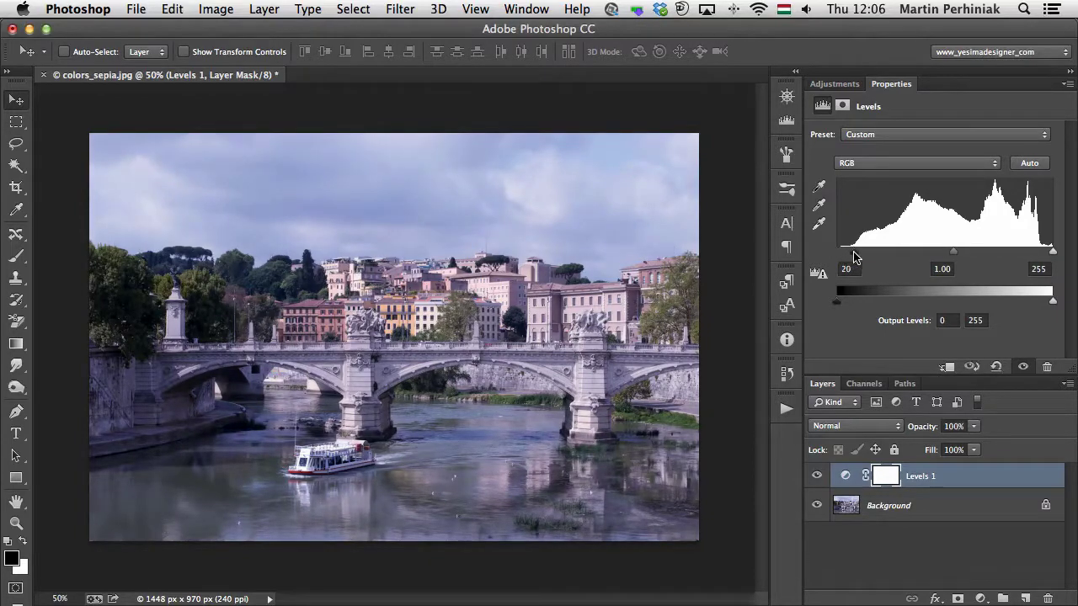
left_click_drag(1053, 252, 1040, 255)
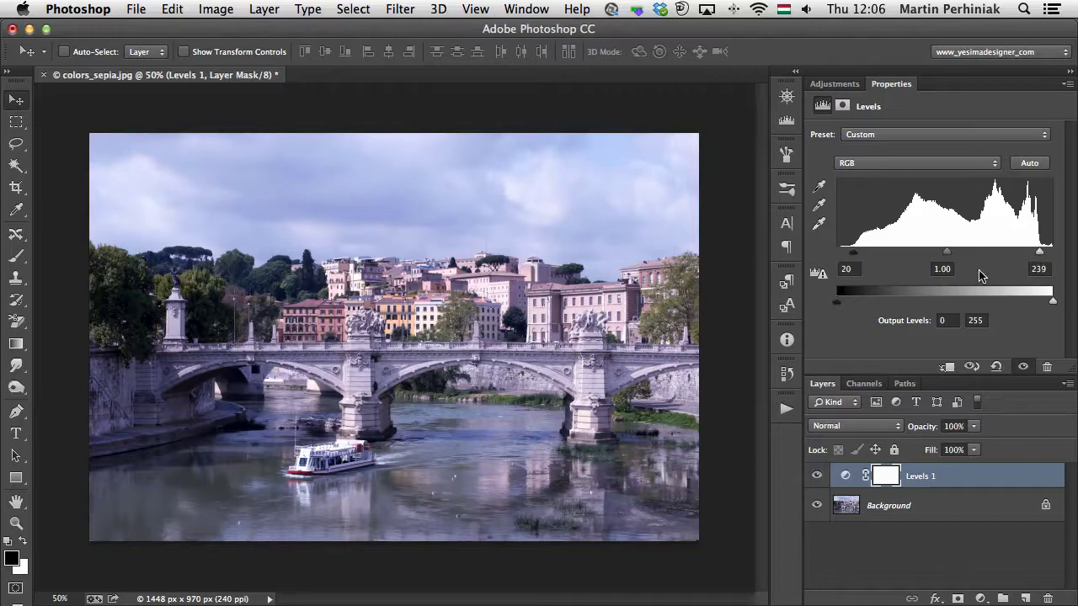
left_click_drag(855, 256, 870, 255)
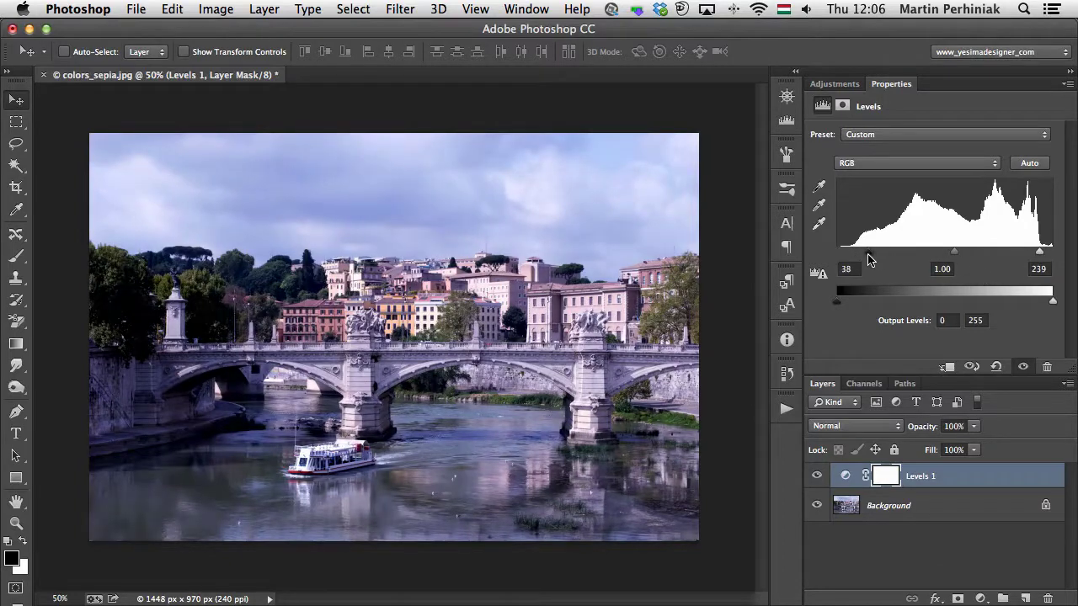
left_click_drag(1050, 253, 1027, 252)
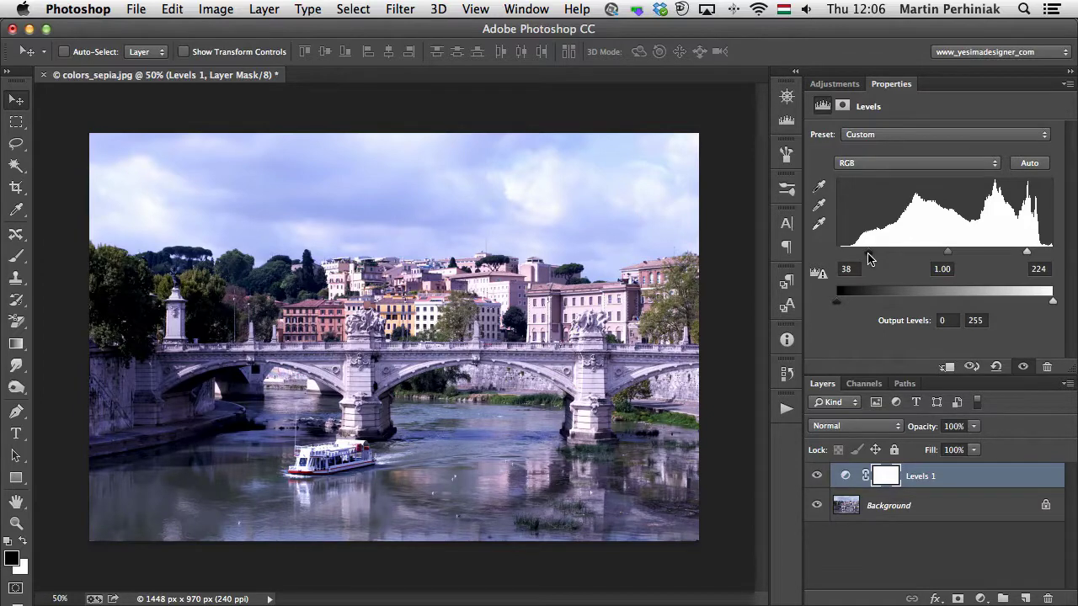
mouse_move(870, 258)
left_mouse_down()
mouse_move(945, 256)
mouse_move(849, 258)
left_mouse_up()
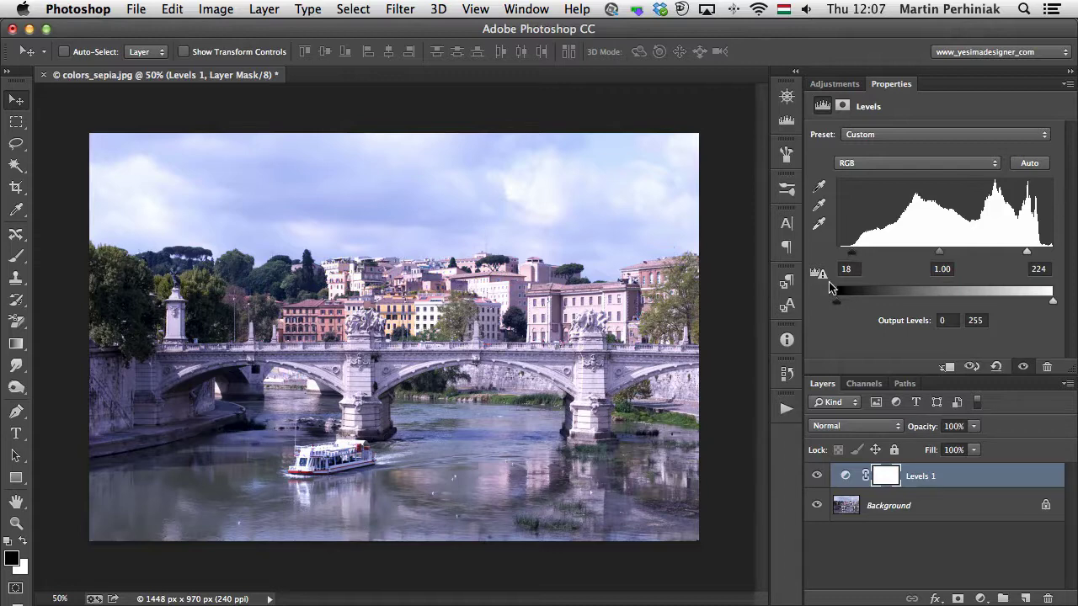
mouse_move(1027, 253)
left_mouse_down()
mouse_move(1013, 256)
mouse_move(1042, 255)
left_mouse_up()
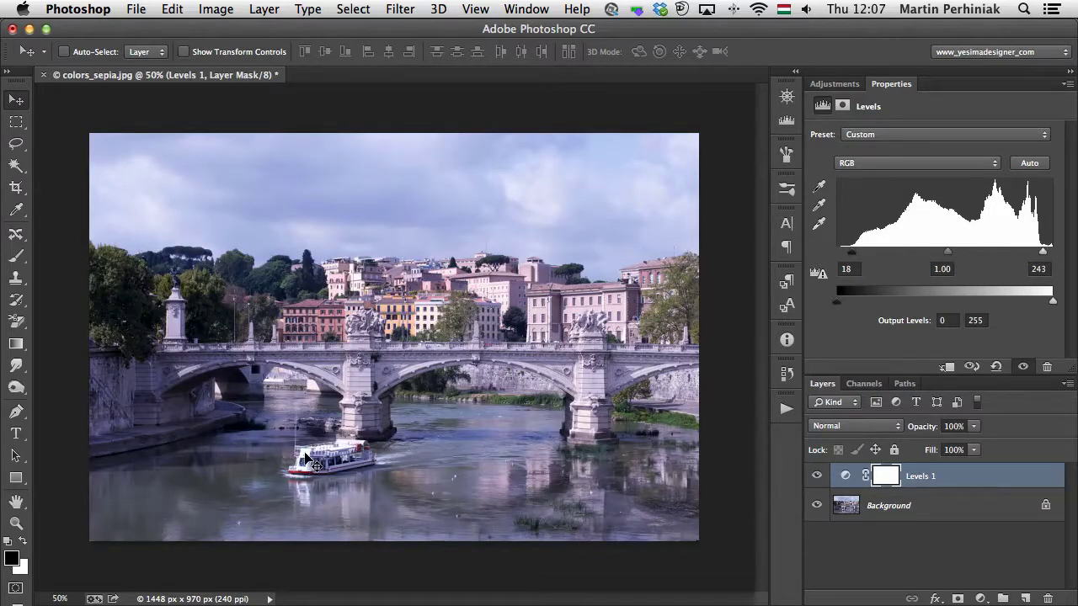
Toggle the Levels 1 layer's visibility to compare the photo before and after the contrast adjustment.
left_click(817, 477)
left_click(817, 477)
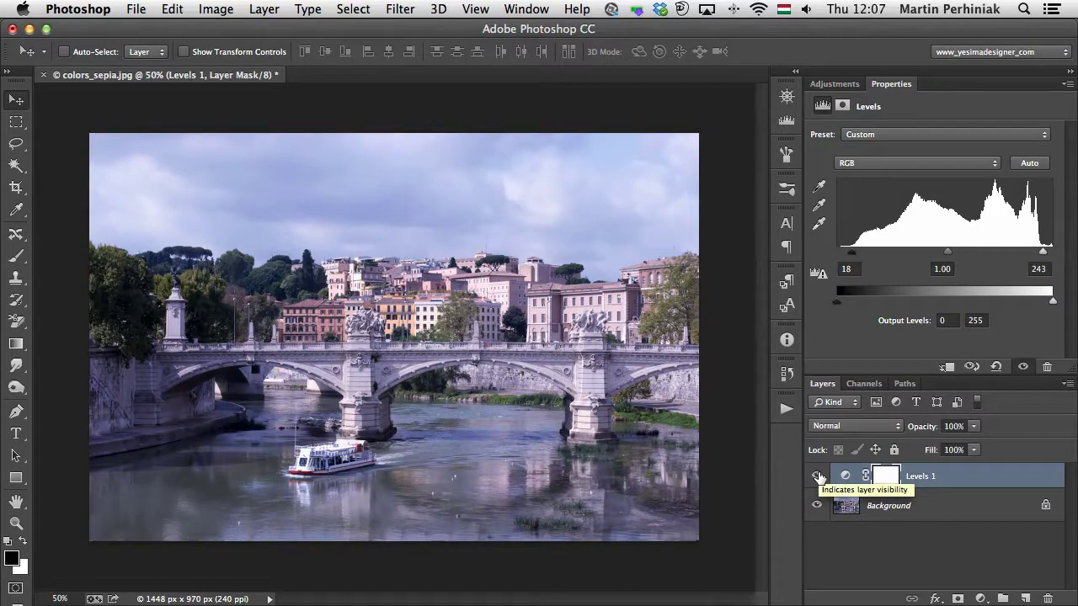
left_click(817, 477)
left_click(816, 476)
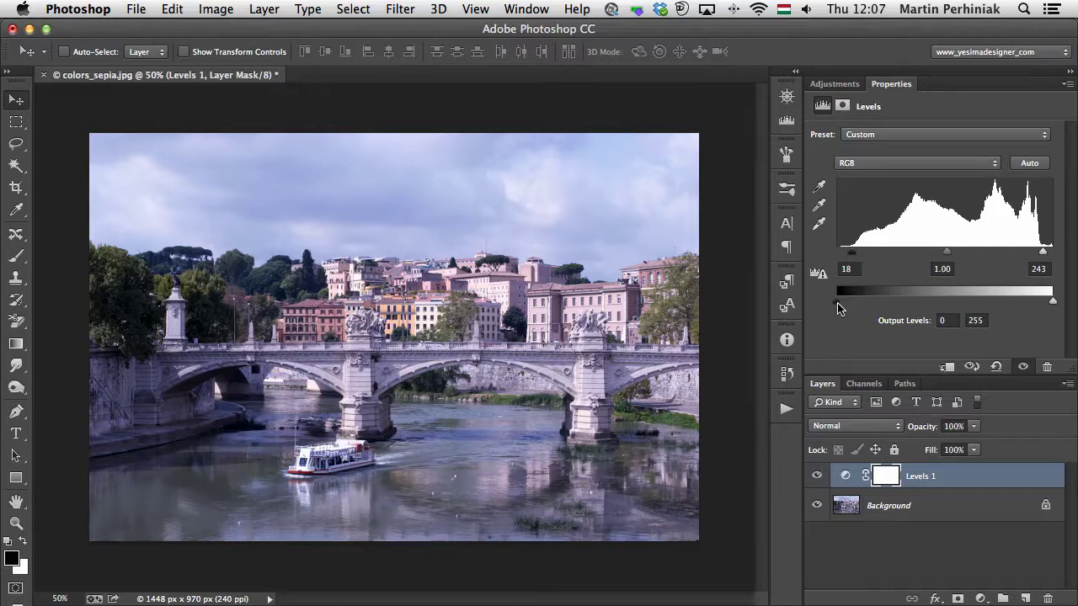
Try black output levels of 110 and 82 in the Levels adjustment, resetting to 0 after each.
left_click_drag(839, 308, 932, 305)
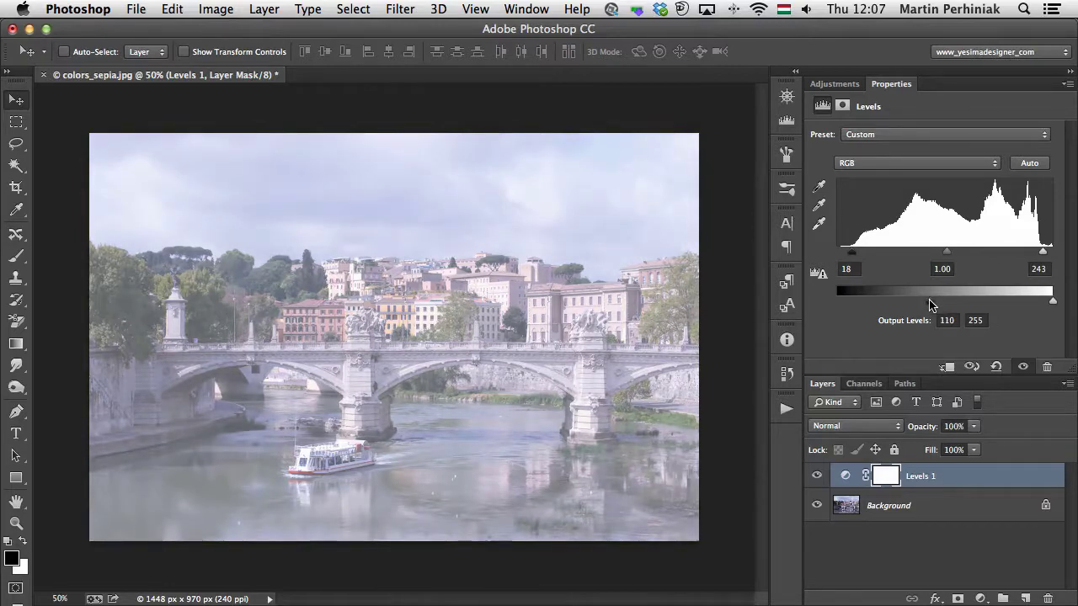
left_click_drag(931, 305, 814, 304)
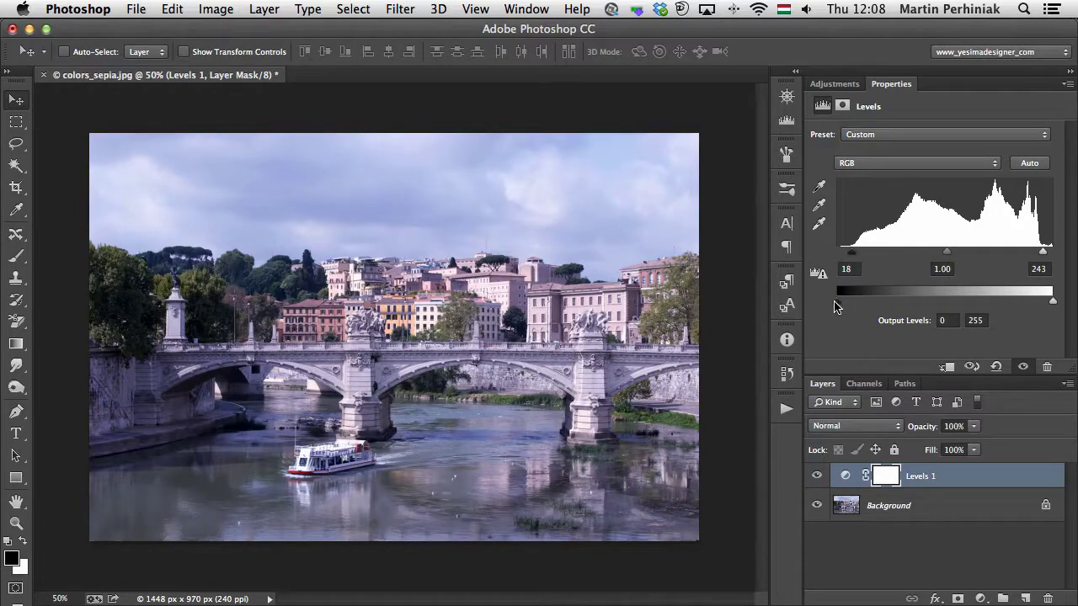
left_click_drag(839, 307, 907, 308)
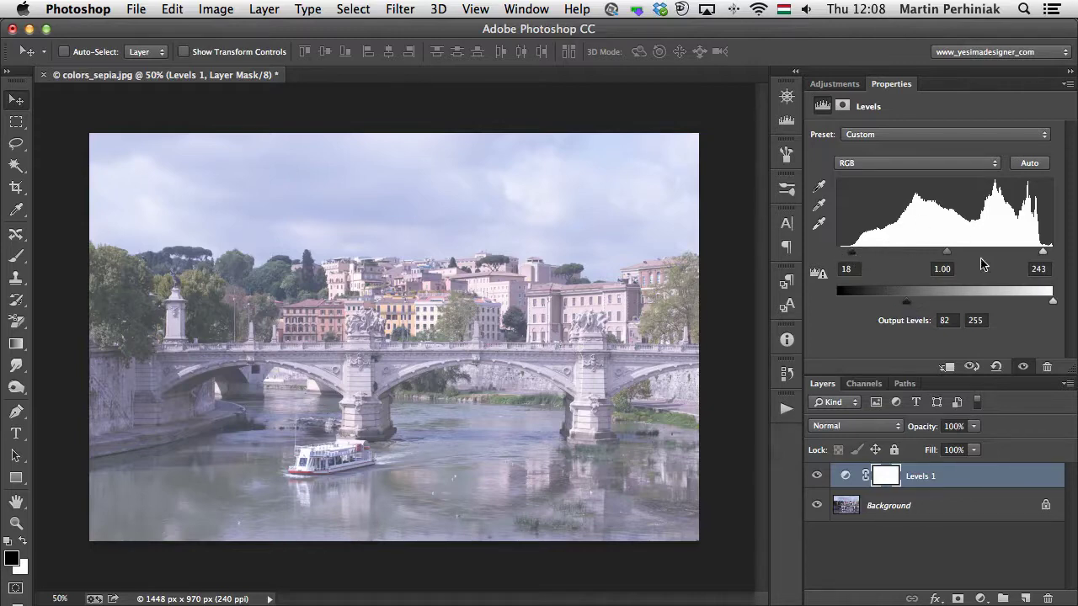
left_click_drag(906, 302, 800, 303)
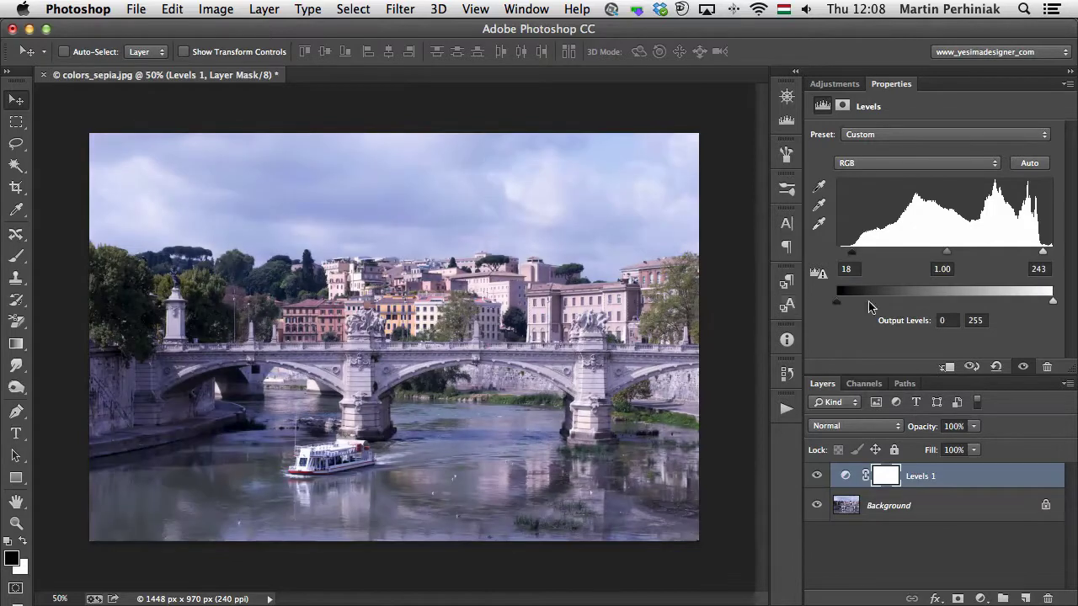
mouse_move(1054, 305)
left_mouse_down()
mouse_move(972, 305)
mouse_move(1052, 305)
left_mouse_up()
Neutralize the colour cast by sampling a grey point on the rear of the boat in the Levels adjustment.
left_click(818, 206)
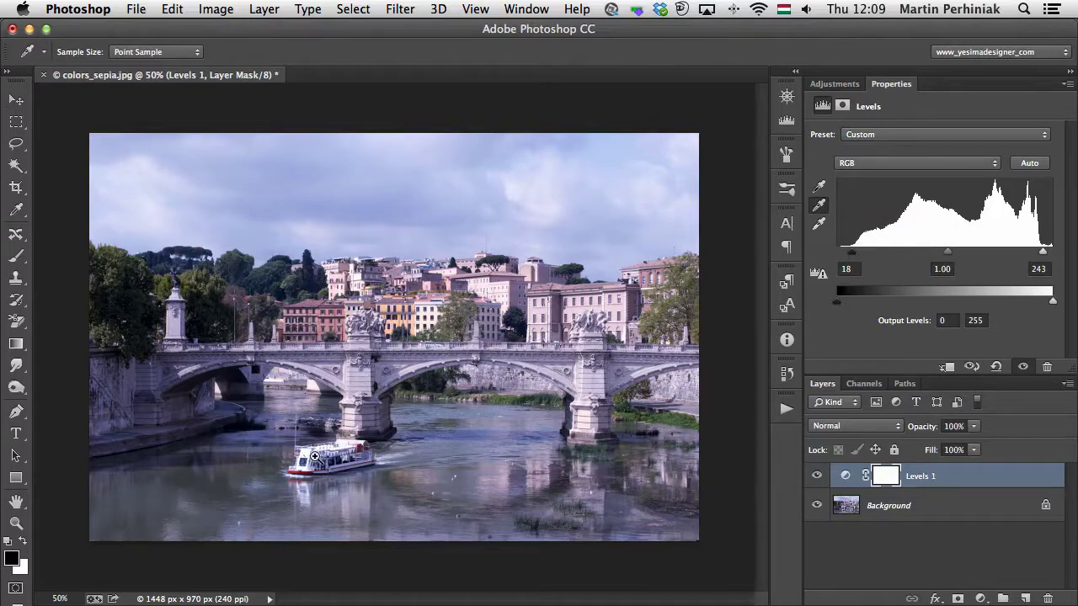
scroll(337, 457, "up", 5)
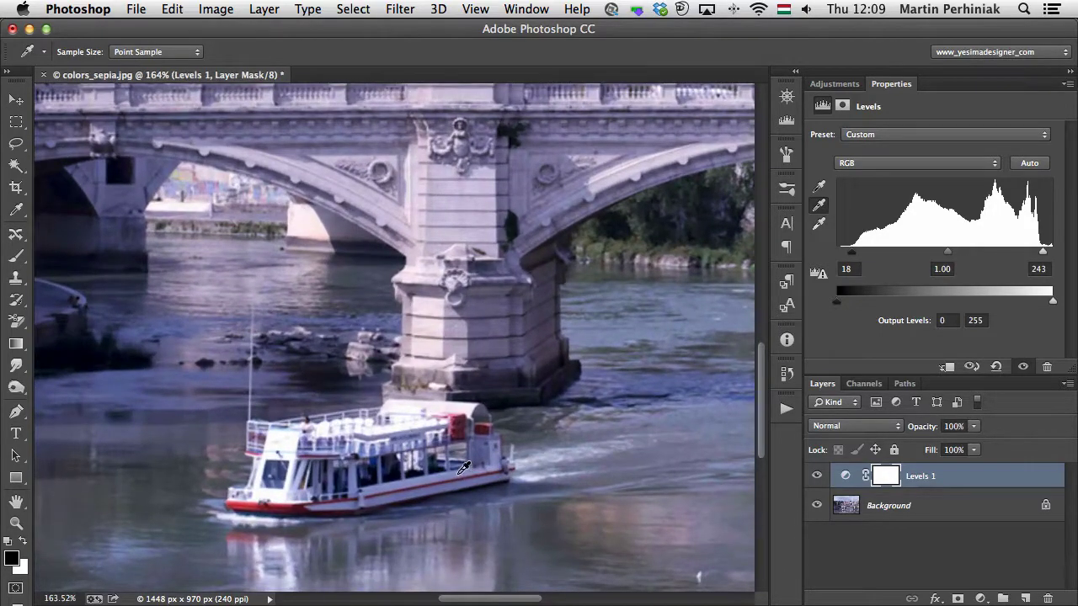
left_click(459, 471)
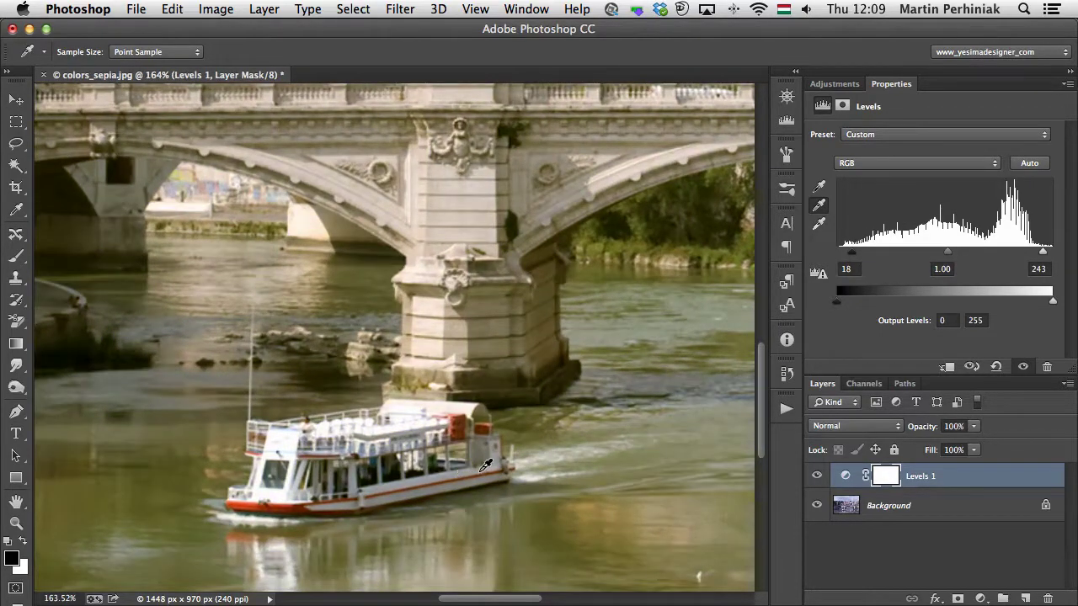
key("super+minus")
key("super+0")
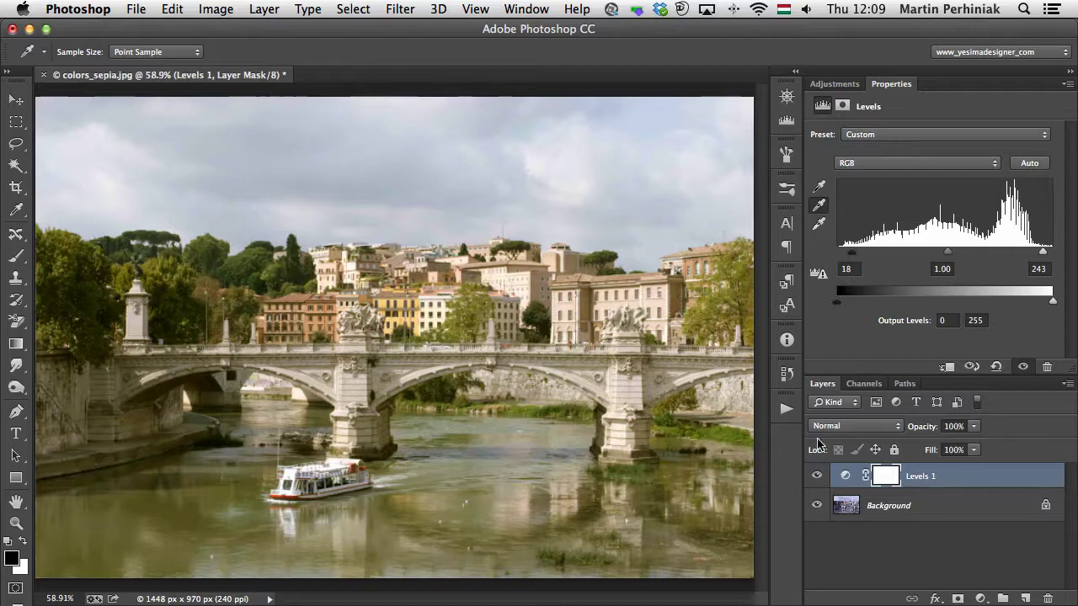
Set the Levels 1 layer's opacity to 62% and toggle its visibility to compare before and after.
mouse_move(924, 431)
left_mouse_down()
mouse_move(903, 431)
mouse_move(923, 432)
left_mouse_up()
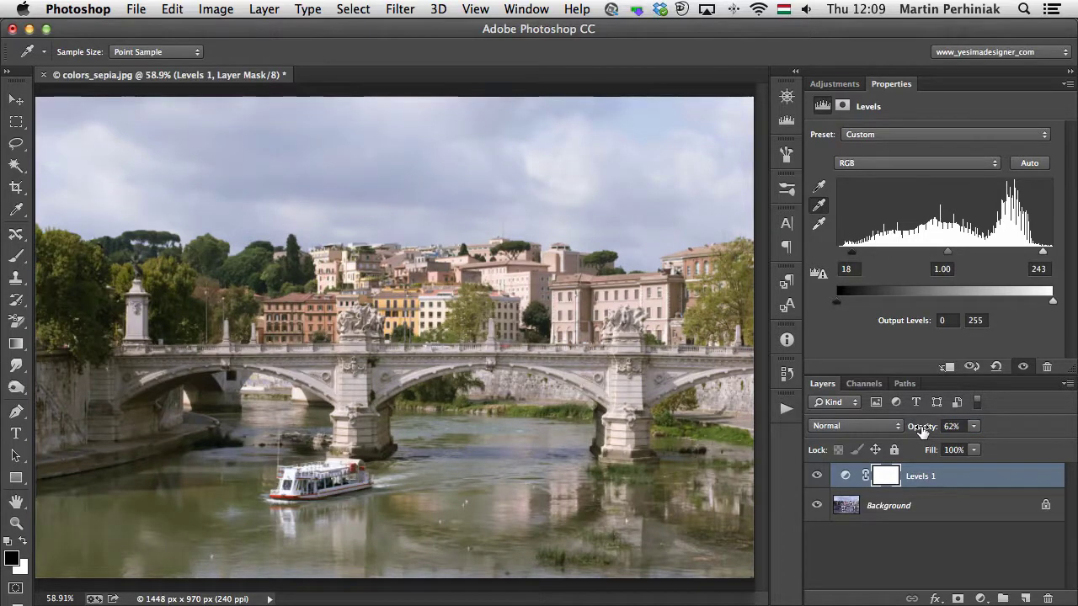
left_click(817, 476)
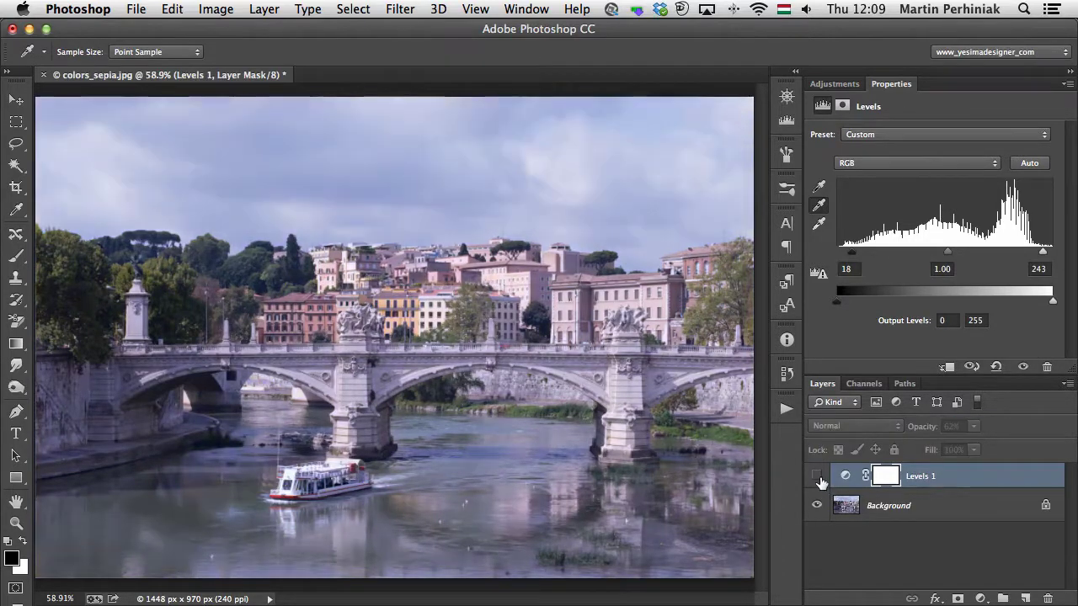
left_click(820, 477)
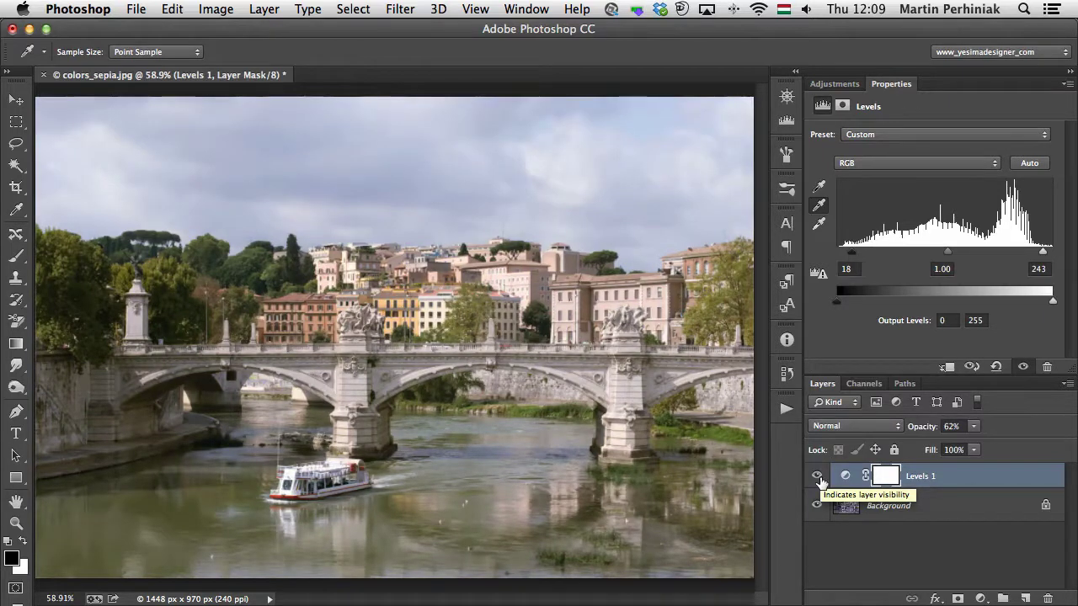
left_click(876, 135)
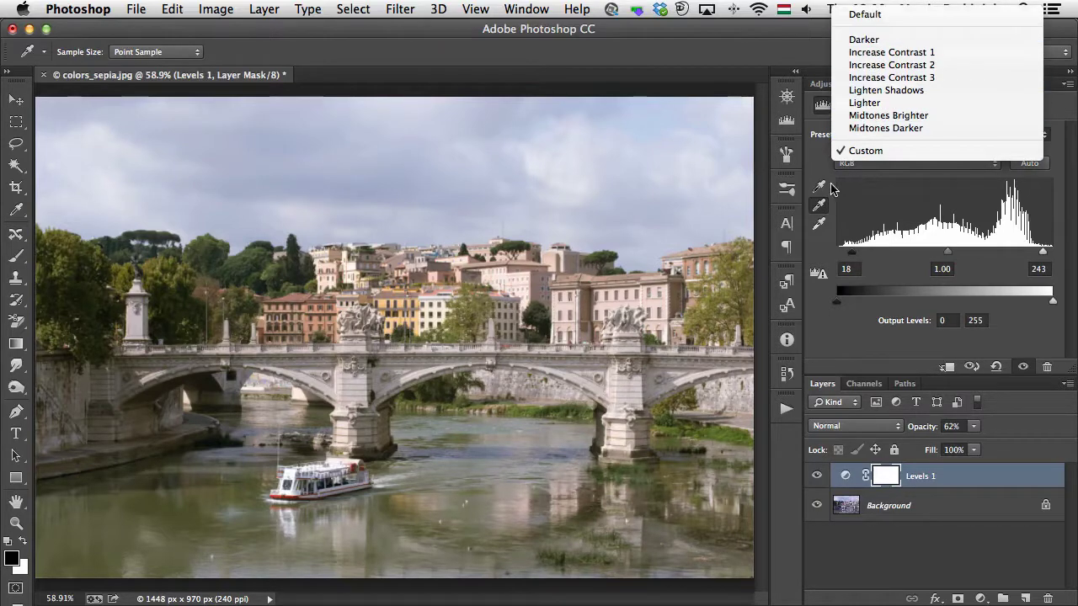
left_click(820, 164)
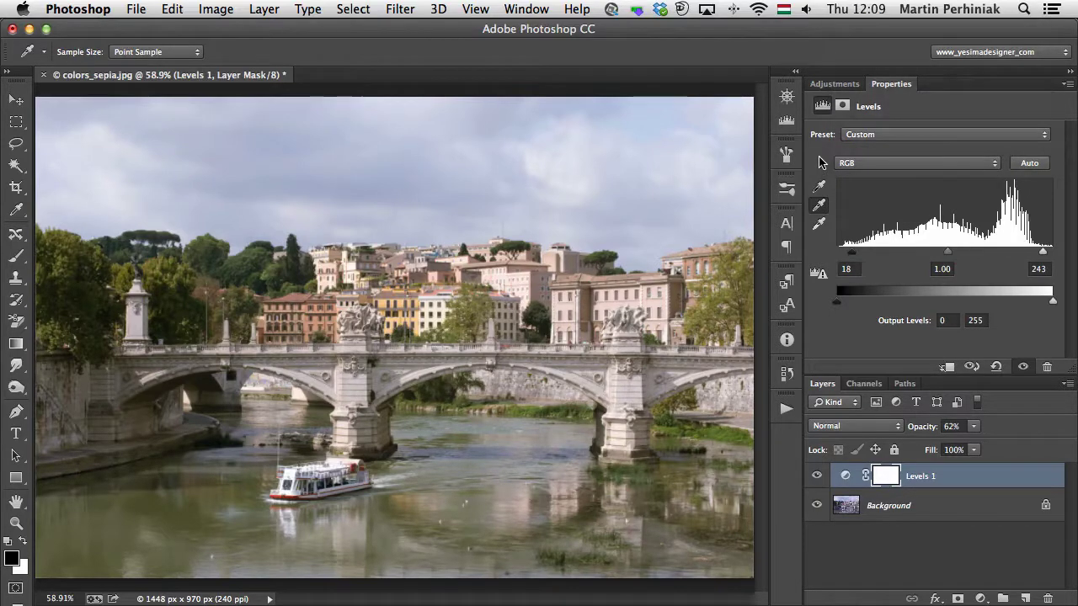
Hide the Levels 1 layer and add a Curves adjustment layer above it, with the whole curve graph in view.
left_click(817, 476)
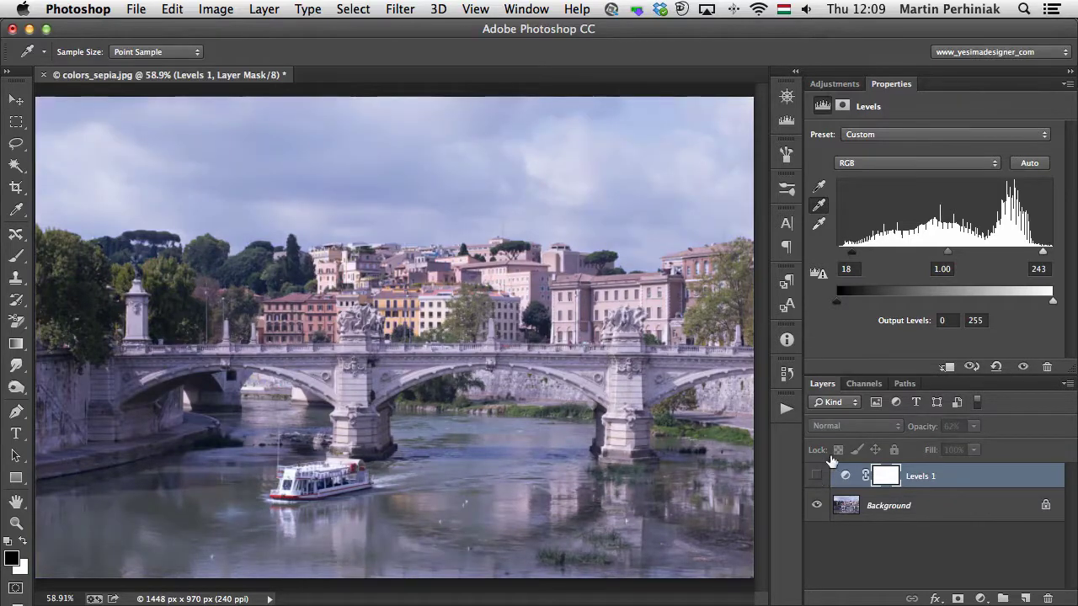
left_click(838, 84)
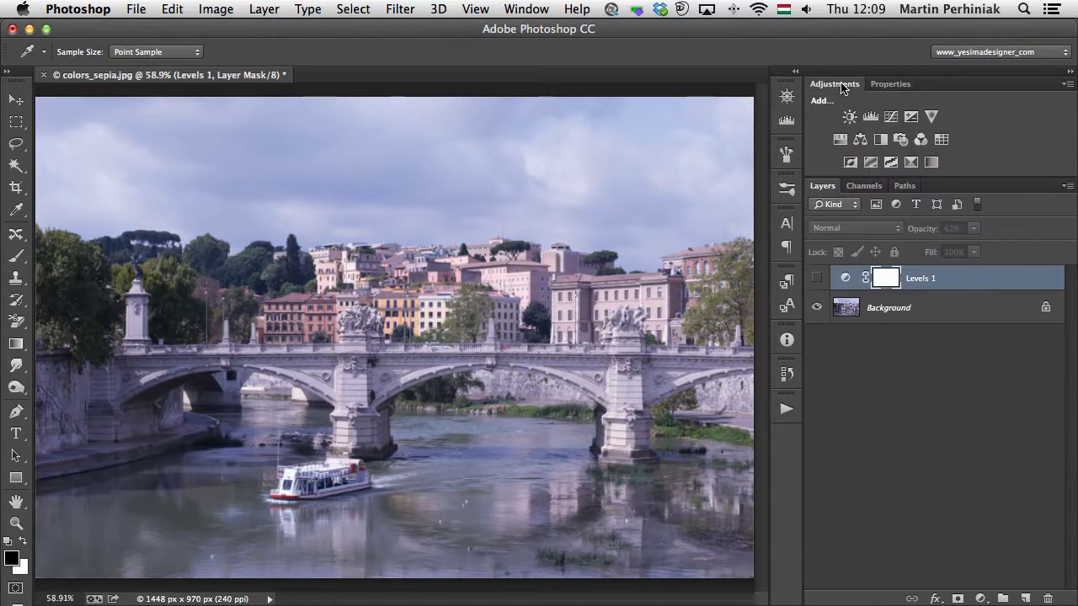
left_click(891, 118)
key("v")
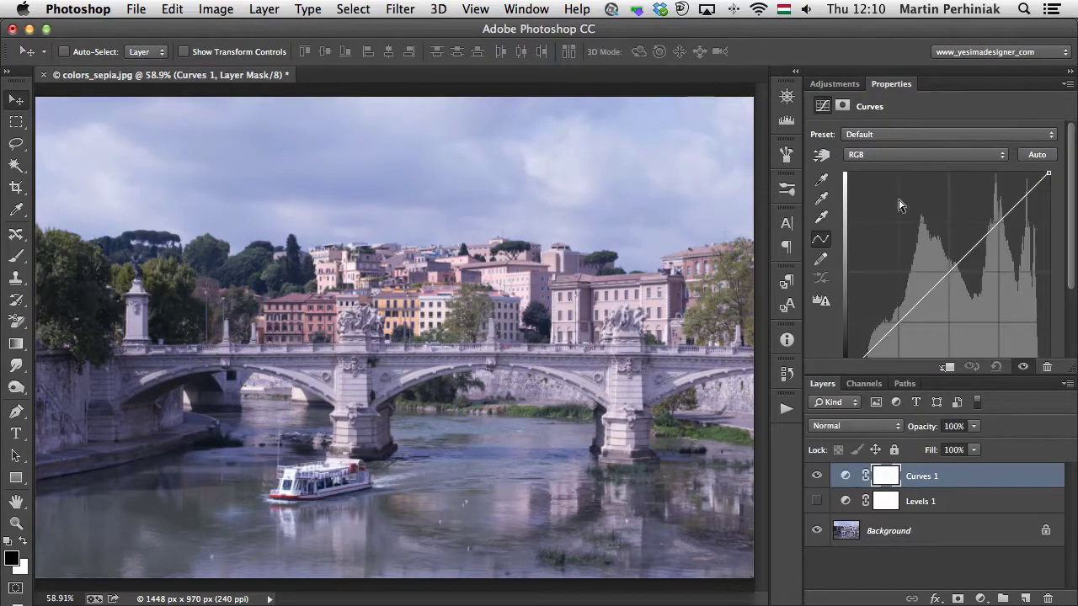
left_click_drag(855, 377, 856, 435)
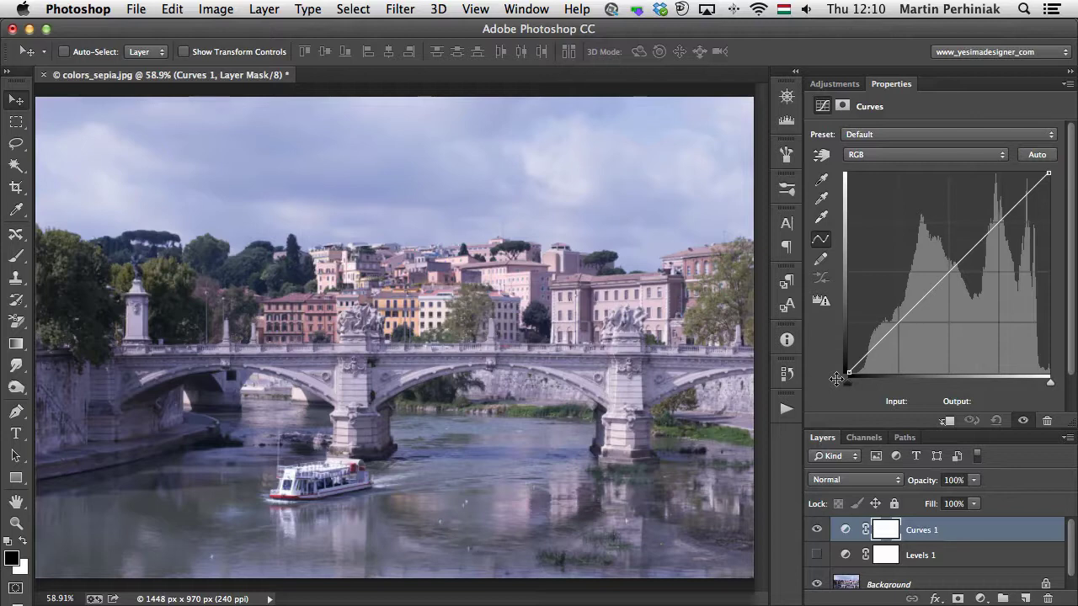
Correct the colour cast with the Curves grey point sampler, sampling the bridge pier and then the boat.
left_click(820, 200)
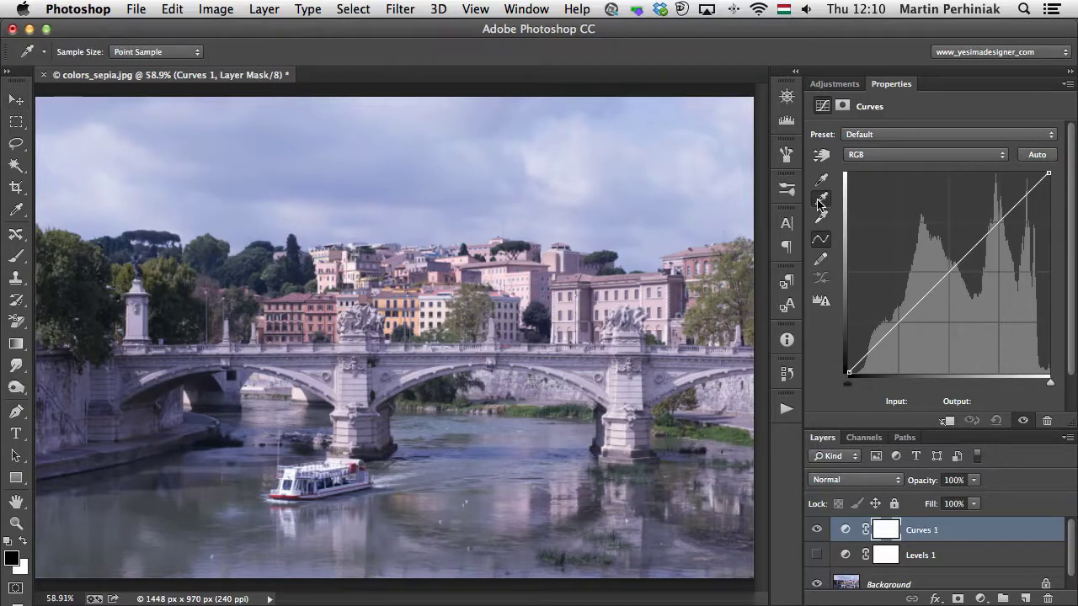
left_click(351, 391)
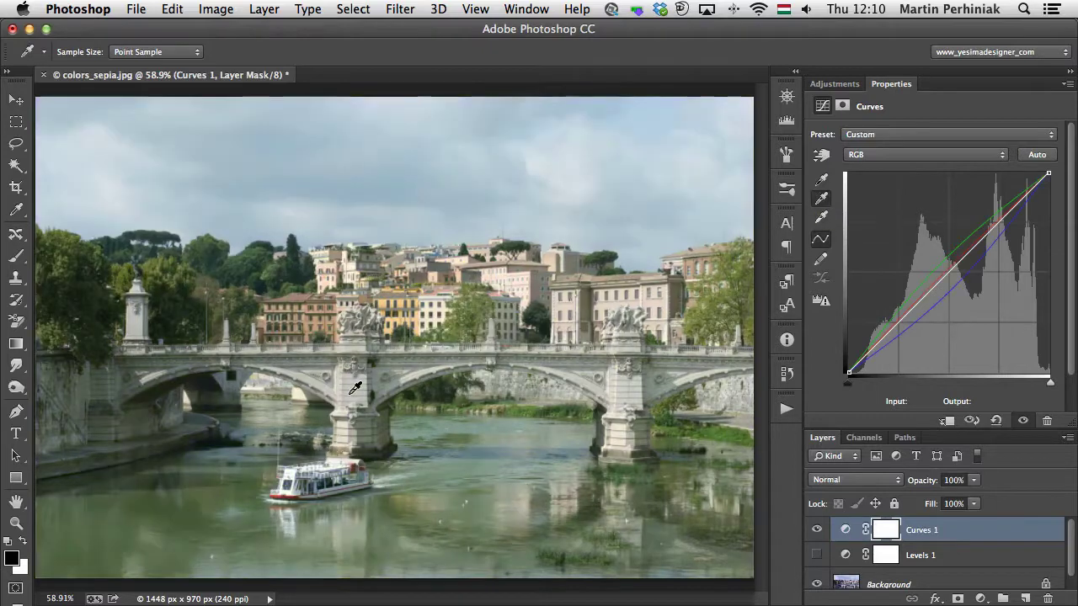
left_click(339, 486)
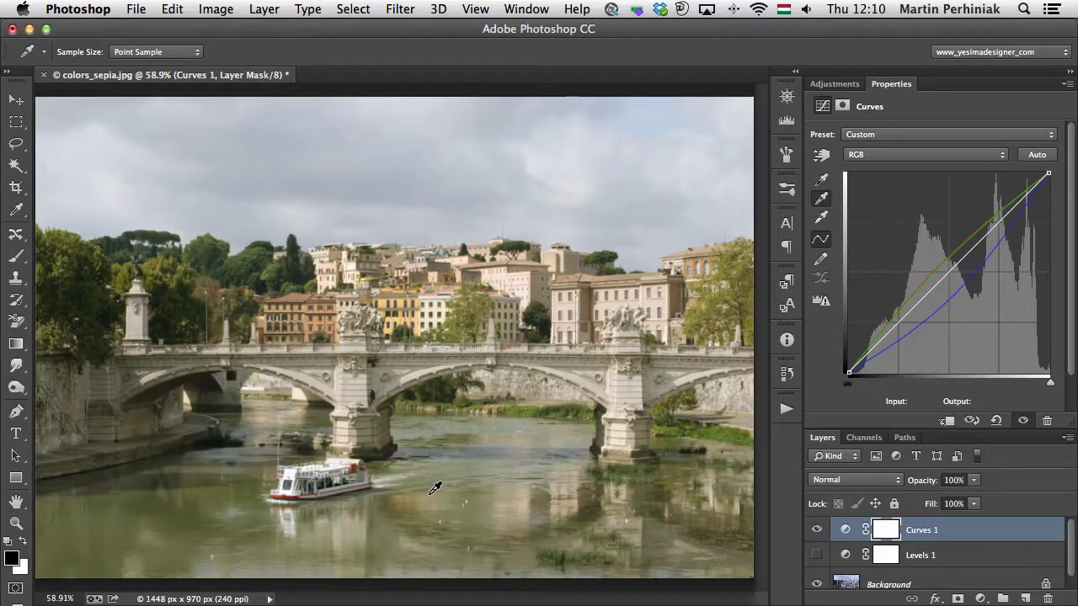
Set the midtone point of the red channel's curve to input 107, output 124.
left_click(875, 157)
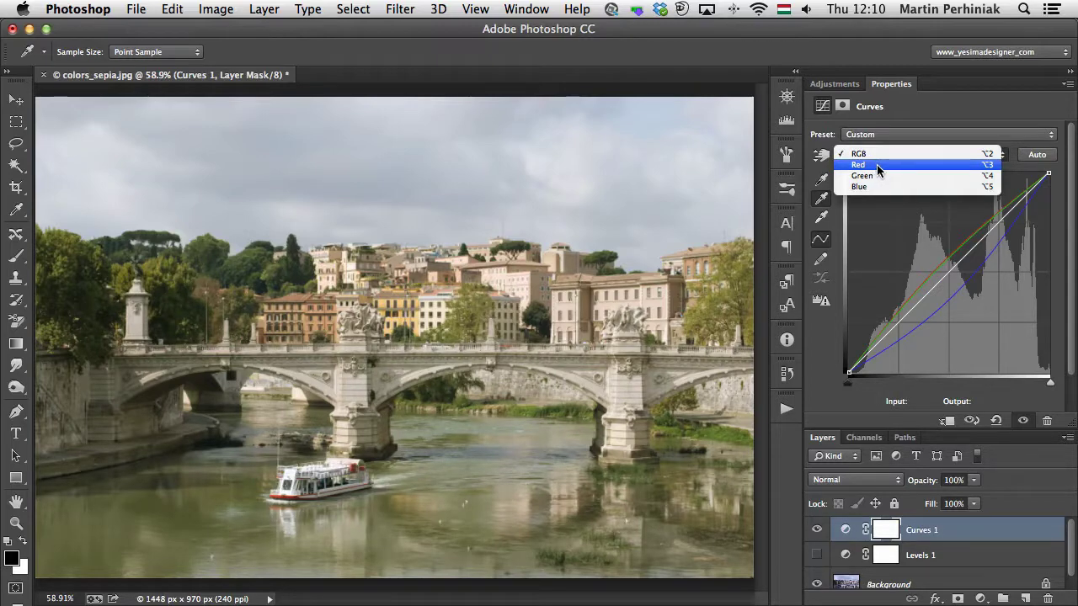
left_click(876, 164)
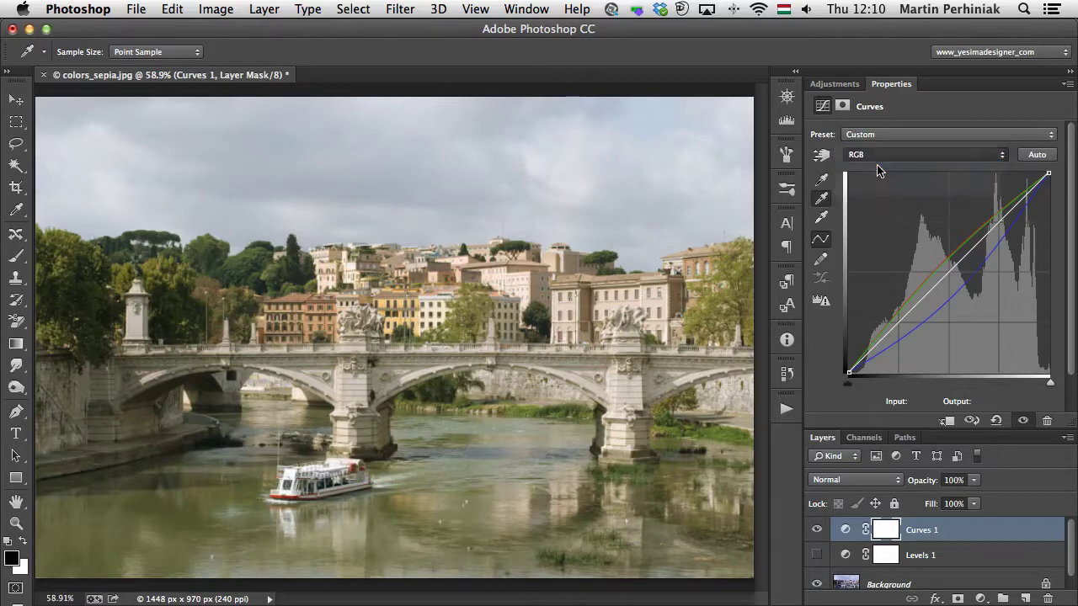
left_click(933, 274)
left_click_drag(933, 275, 933, 277)
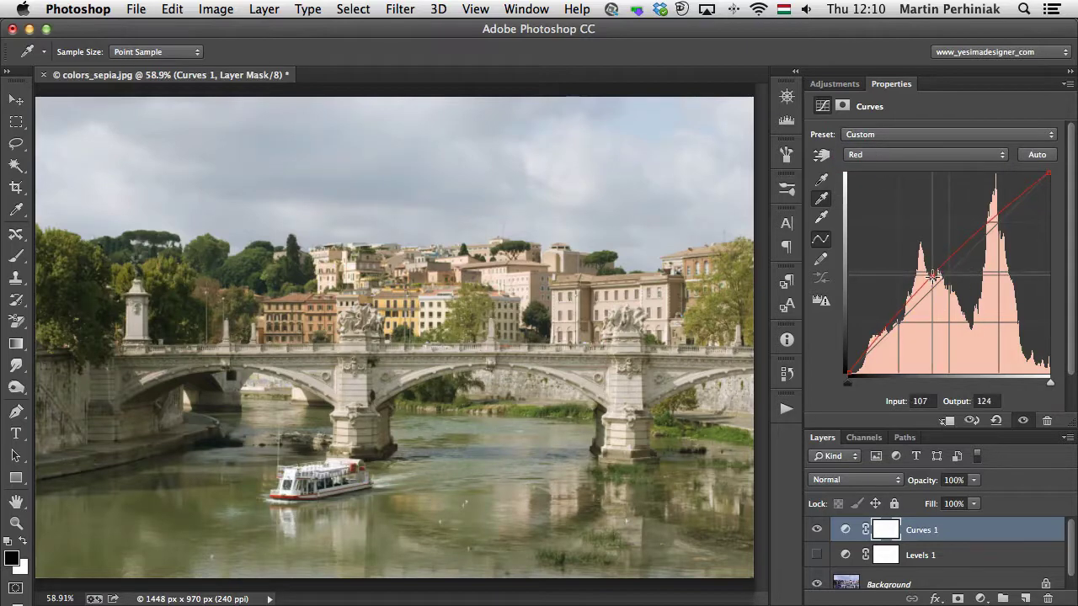
Set the midtone point of the green channel's curve to input 109, output 122.
left_click(885, 155)
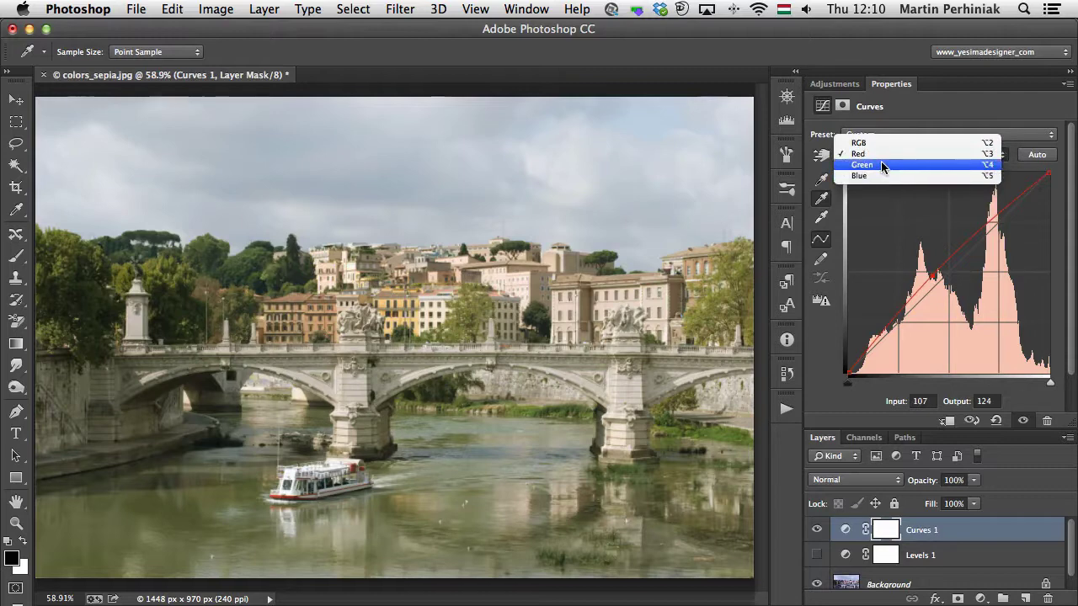
left_click(881, 164)
left_click_drag(936, 287, 934, 281)
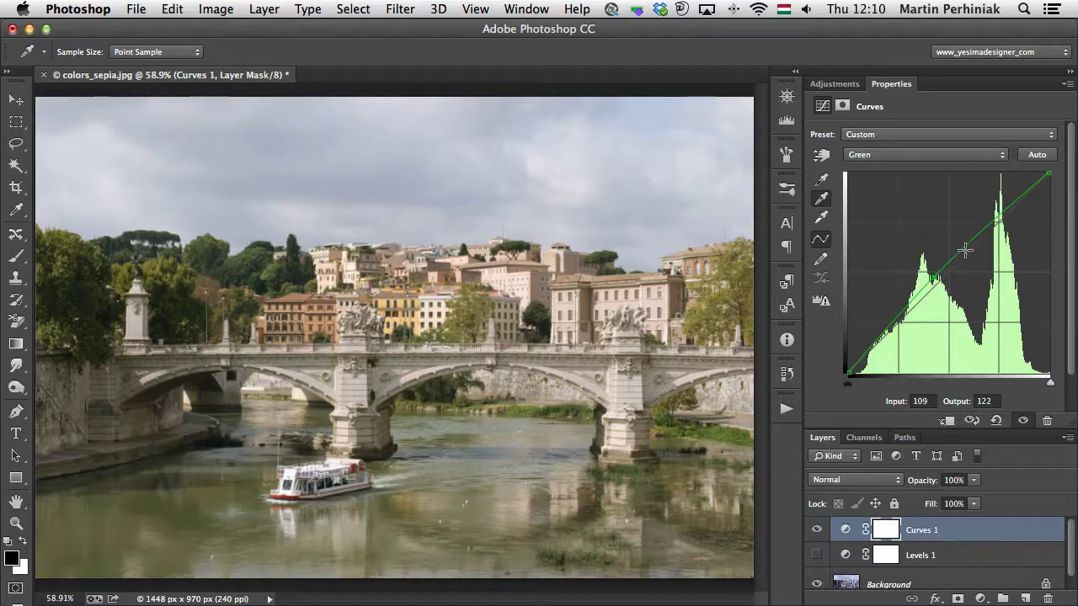
Add a highlight point and a shadow point at input 36, output 48 on the green curve, and adjust its midtone to input 113, output 123.
left_click_drag(984, 227, 987, 232)
left_click_drag(876, 323, 876, 334)
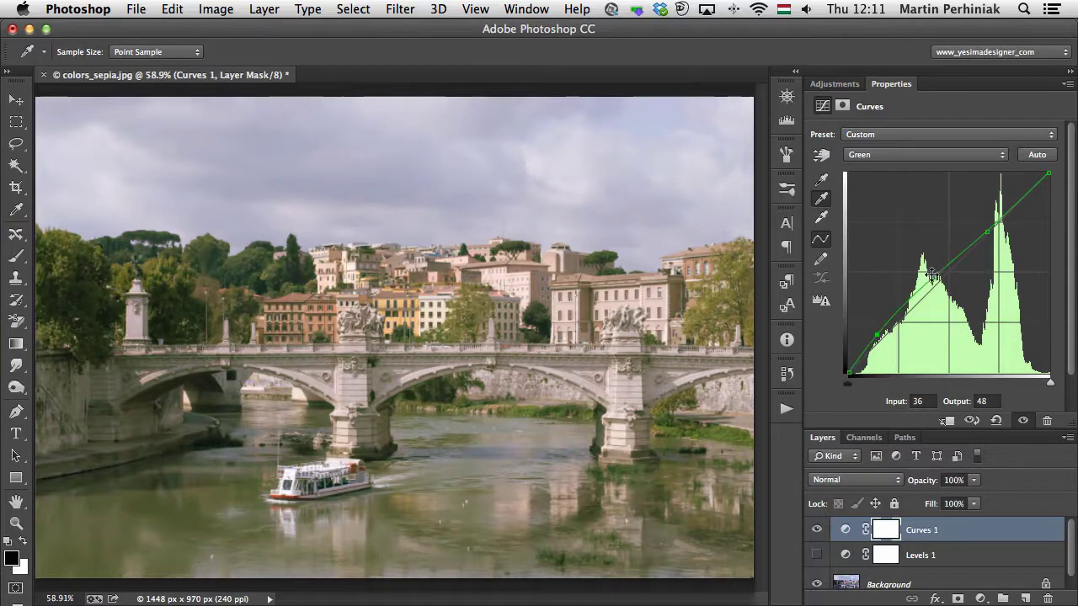
left_click_drag(935, 276, 934, 274)
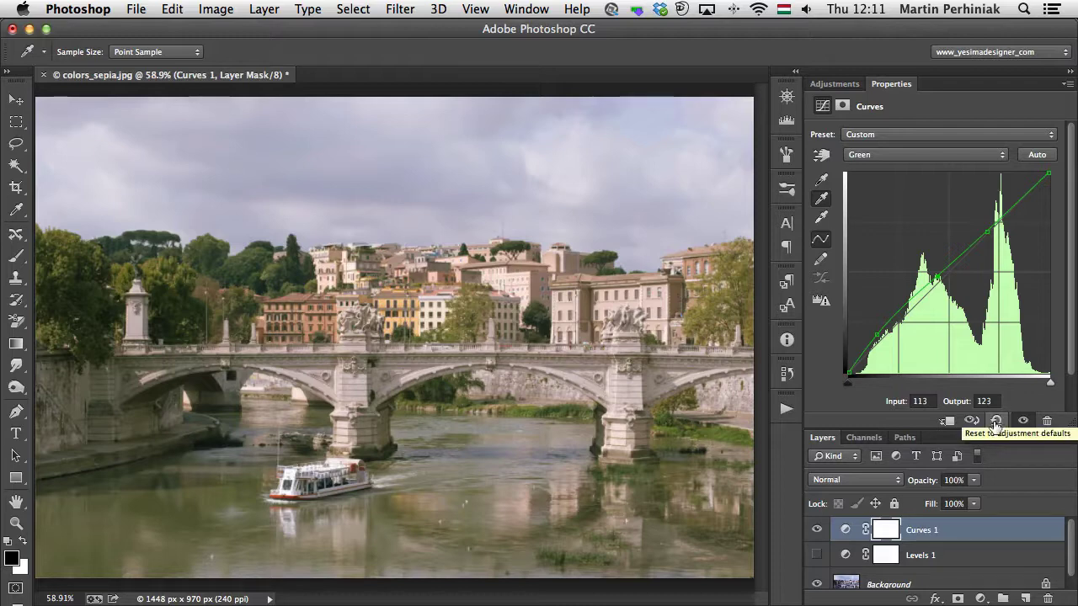
Reset the Curves adjustment, shape an RGB S-curve with points at input 179, output 196 and input 66, output 49, and compare before and after.
left_click(995, 423)
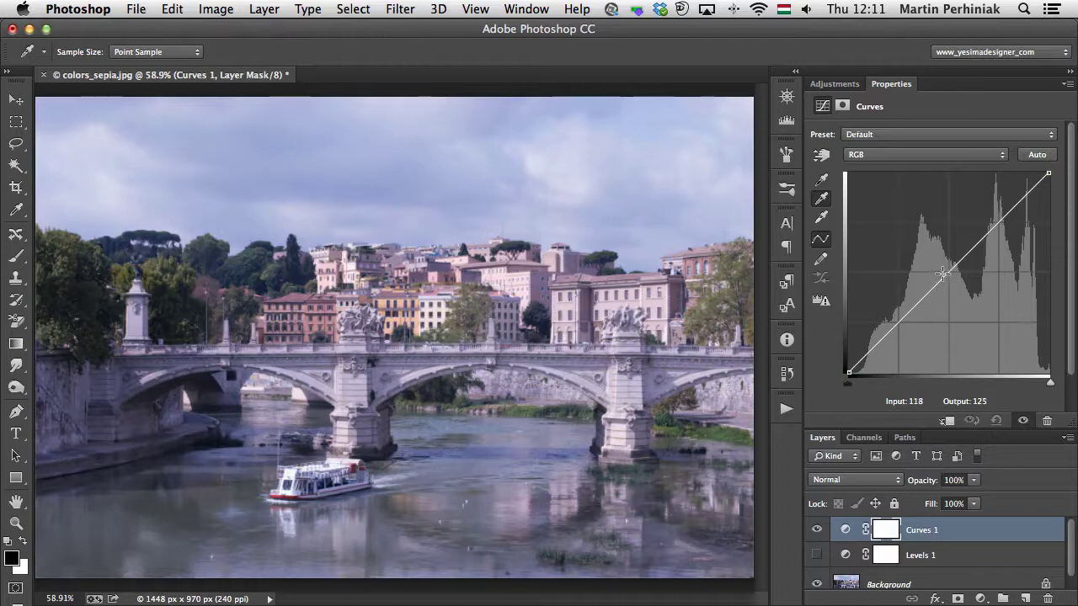
left_click_drag(942, 274, 988, 215)
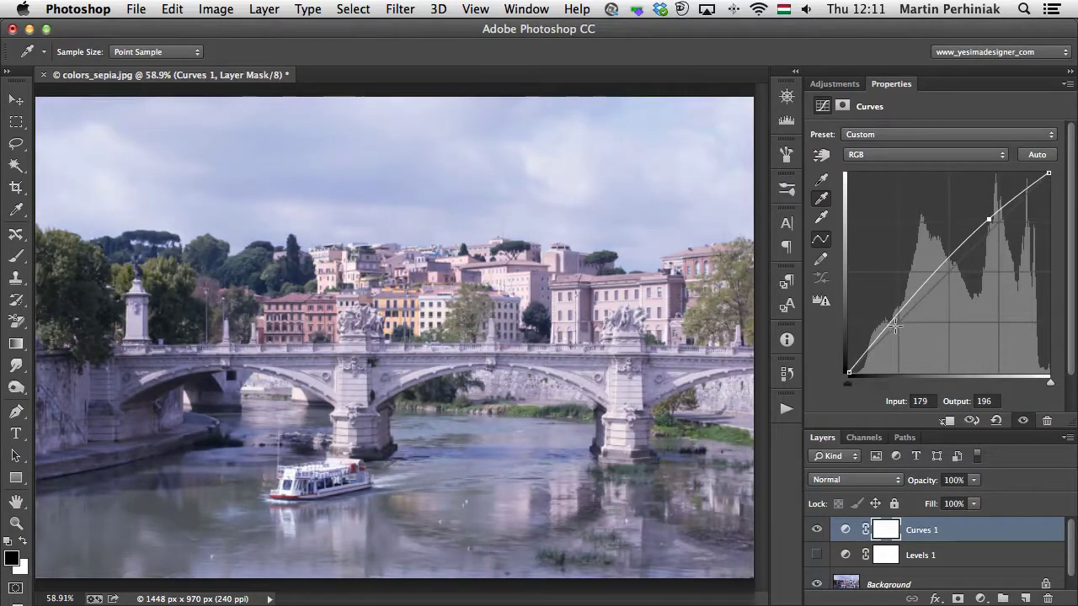
left_click_drag(895, 325, 900, 334)
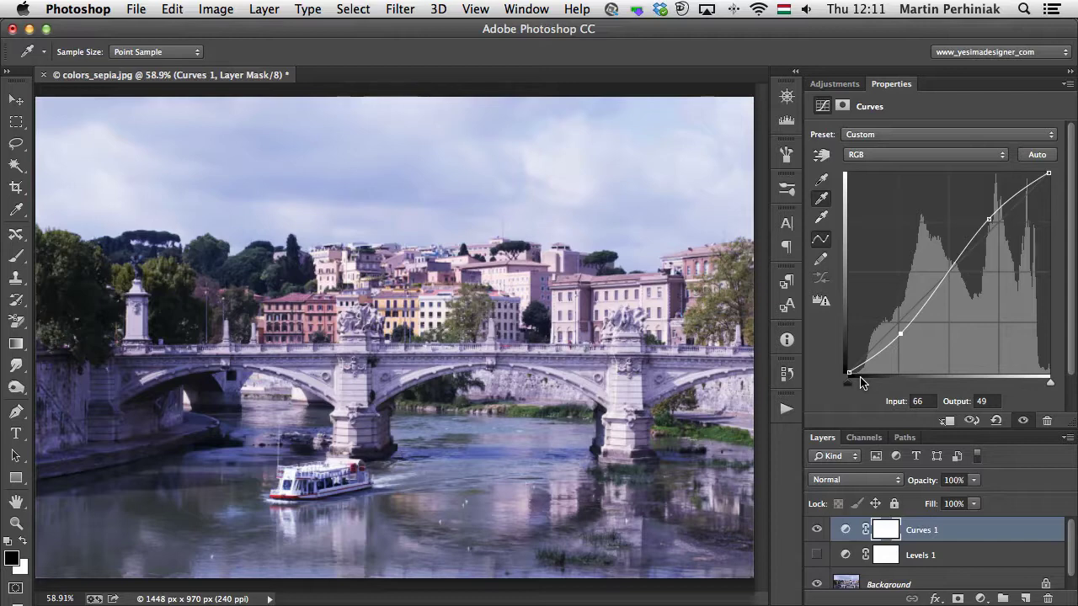
left_click(817, 531)
left_click(817, 531)
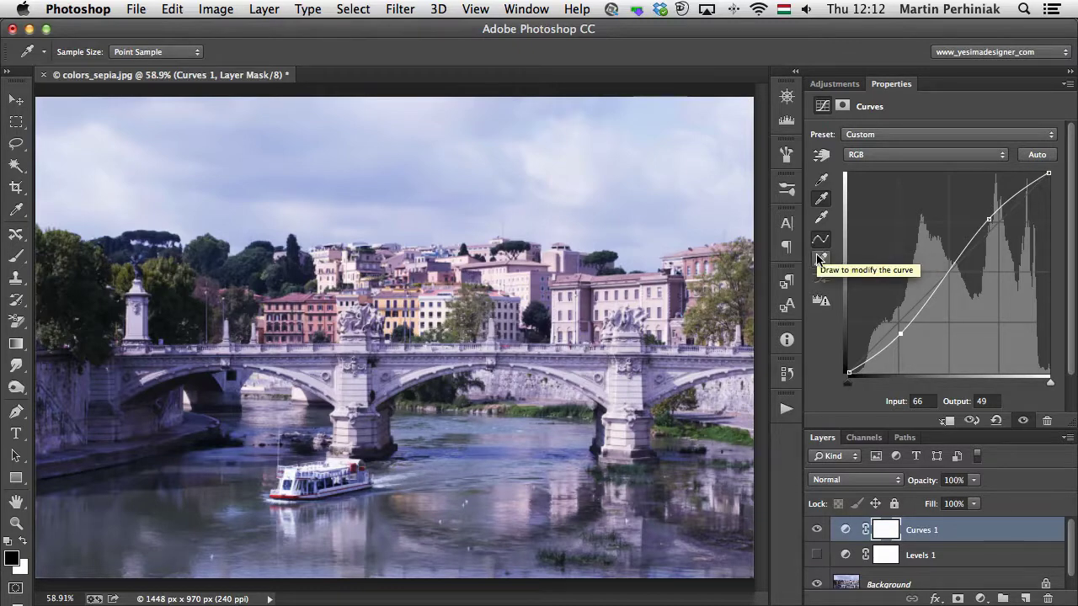
Redraw sections of the RGB curve's shadows and highlights freehand and smooth the curve repeatedly.
left_click(818, 259)
mouse_move(898, 317)
left_mouse_down()
mouse_move(876, 347)
mouse_move(909, 281)
mouse_move(942, 273)
mouse_move(1011, 218)
mouse_move(998, 214)
mouse_move(927, 286)
mouse_move(881, 312)
mouse_move(880, 338)
mouse_move(858, 365)
mouse_move(939, 296)
mouse_move(978, 215)
mouse_move(1024, 196)
left_mouse_up()
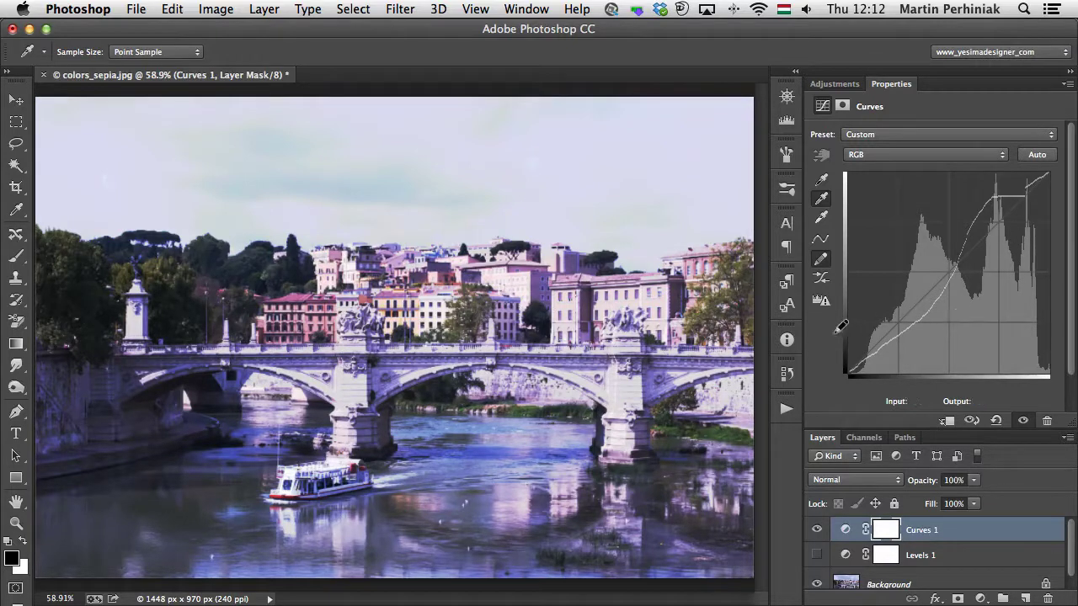
left_click(822, 281)
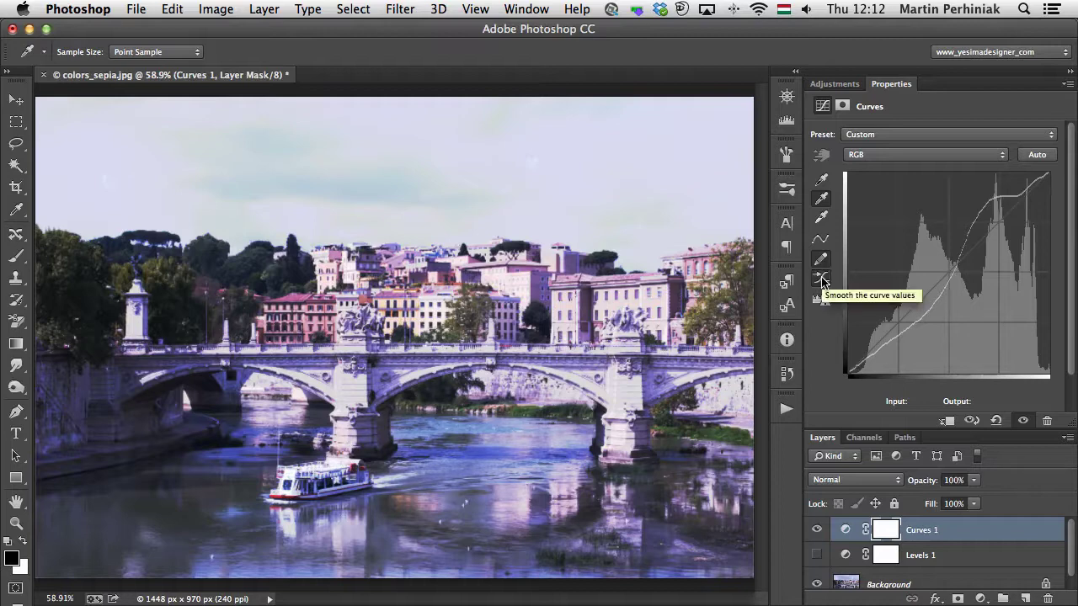
left_click(822, 280)
left_click(822, 281)
left_click(822, 281)
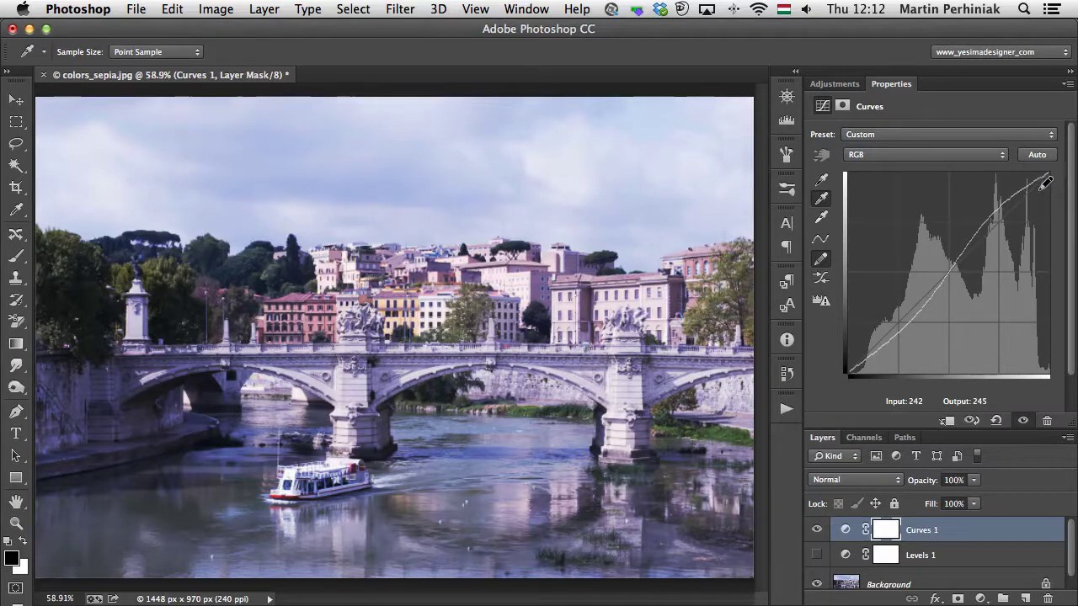
Reset the curve and use on-image adjustment to darken the sky at input 195 and lighten the trees at input 47, output 62.
left_click(819, 242)
left_click(996, 420)
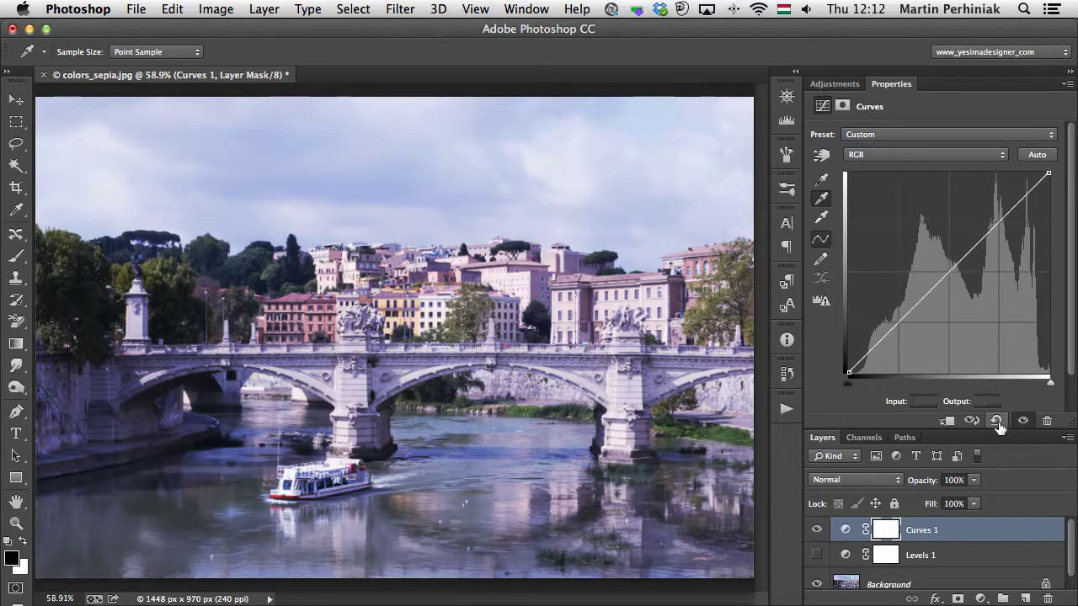
left_click(821, 156)
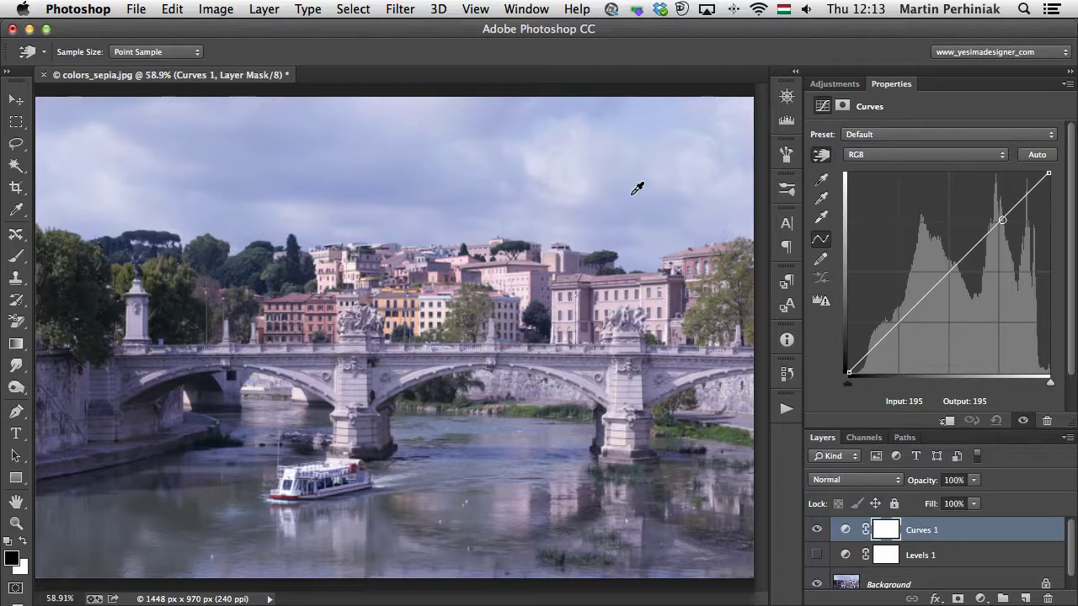
left_click_drag(636, 189, 631, 208)
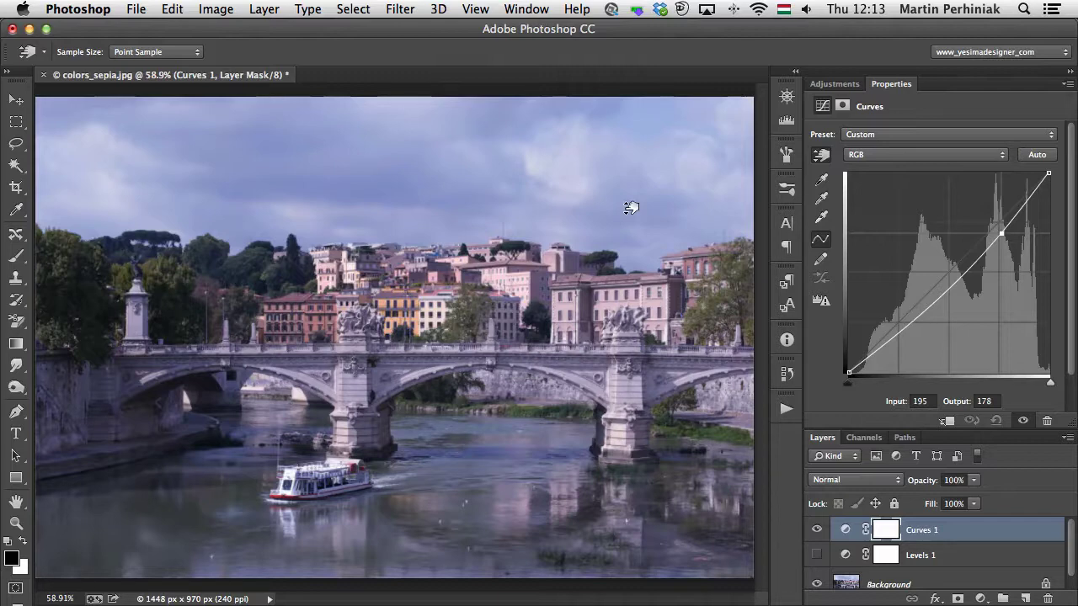
left_click_drag(630, 207, 631, 219)
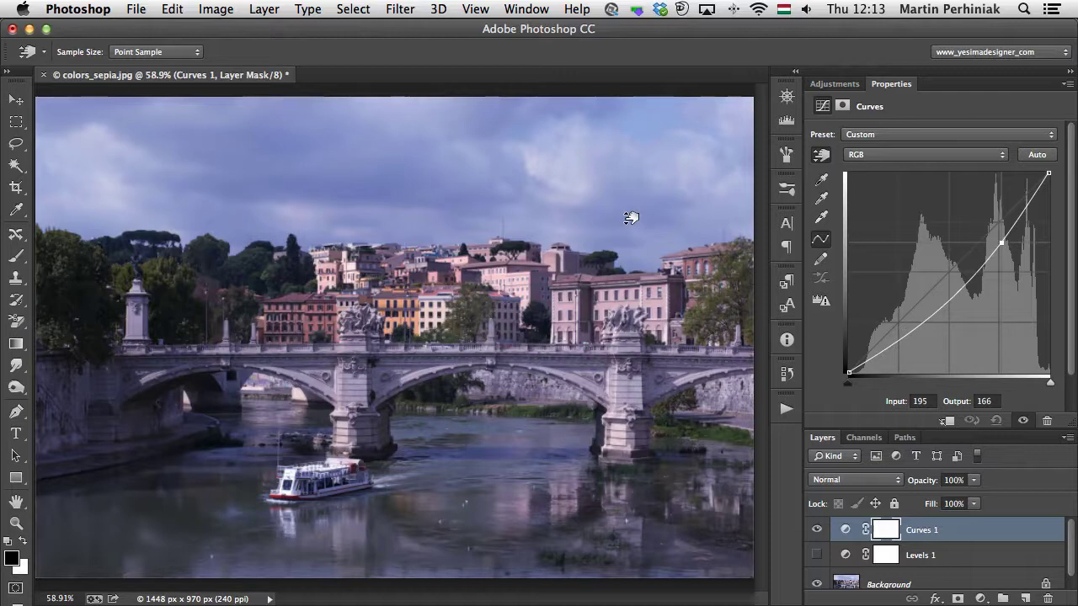
mouse_move(631, 217)
left_mouse_down()
mouse_move(631, 178)
mouse_move(629, 207)
left_mouse_up()
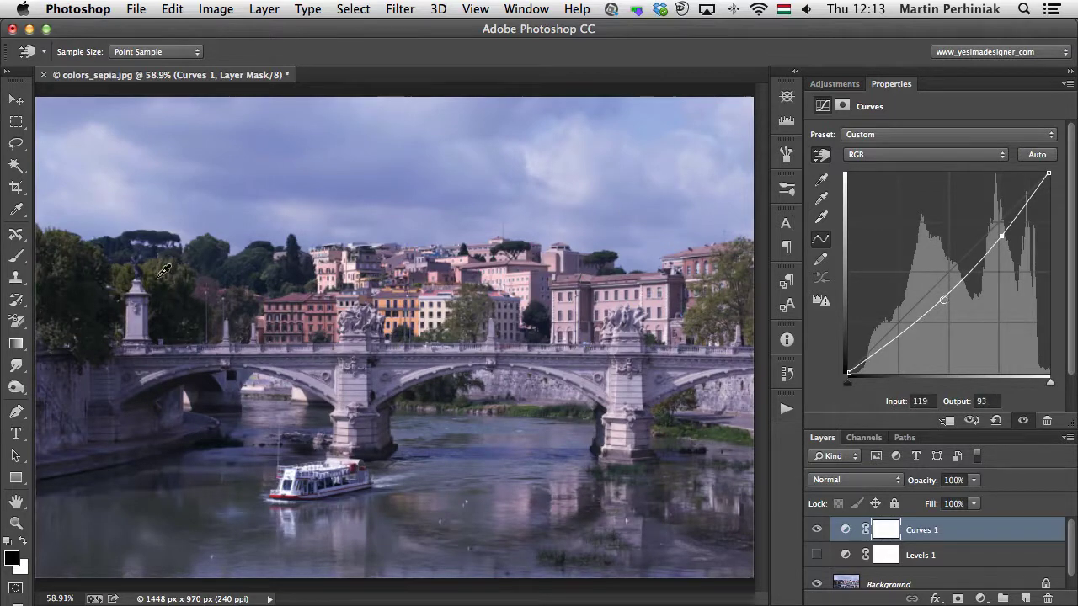
left_click_drag(176, 306, 184, 288)
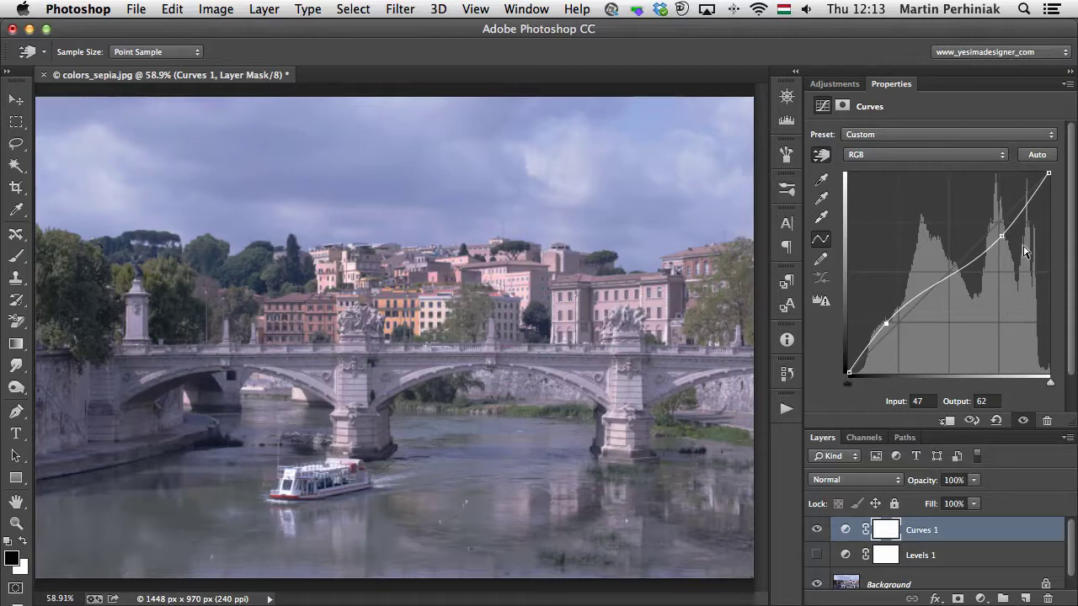
In the Curves display options, preview Pigment/Ink %, return to Light (0–255), and apply the finer grid.
left_click(1066, 86)
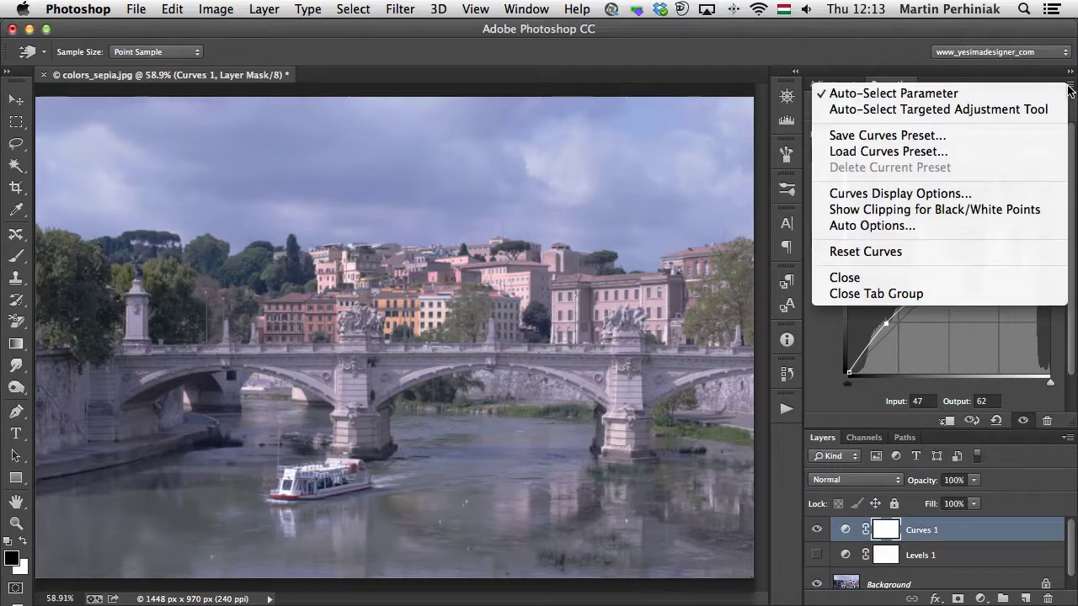
left_click(939, 199)
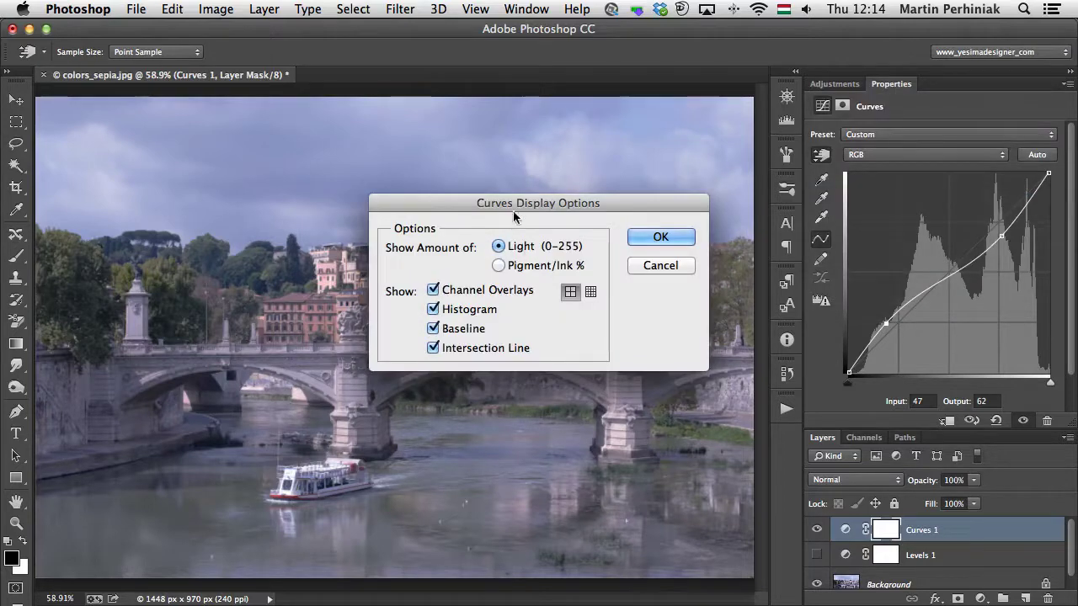
left_click_drag(513, 211, 645, 197)
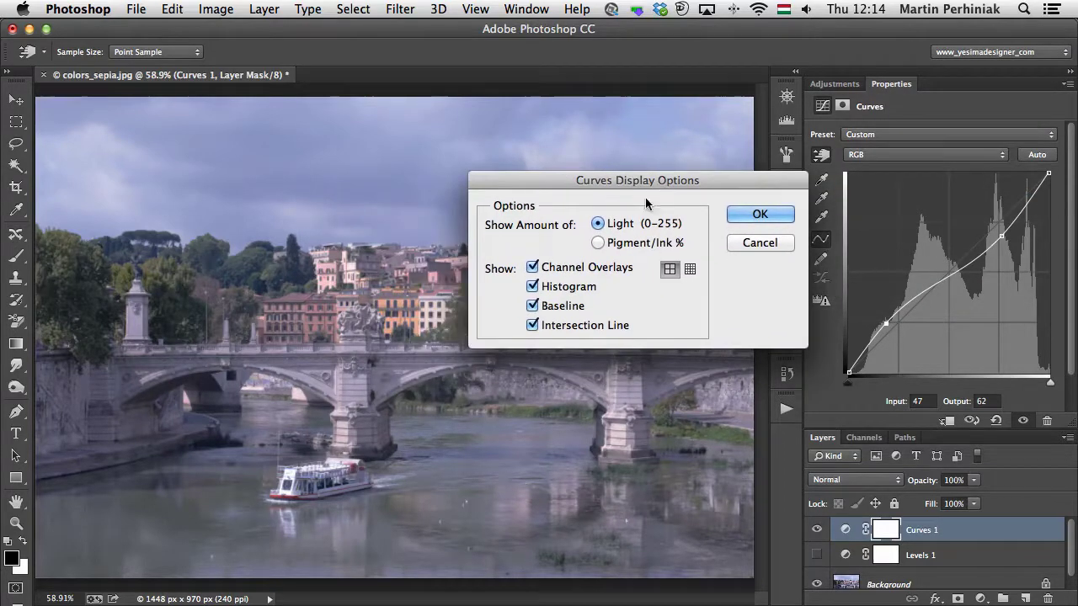
left_click(632, 245)
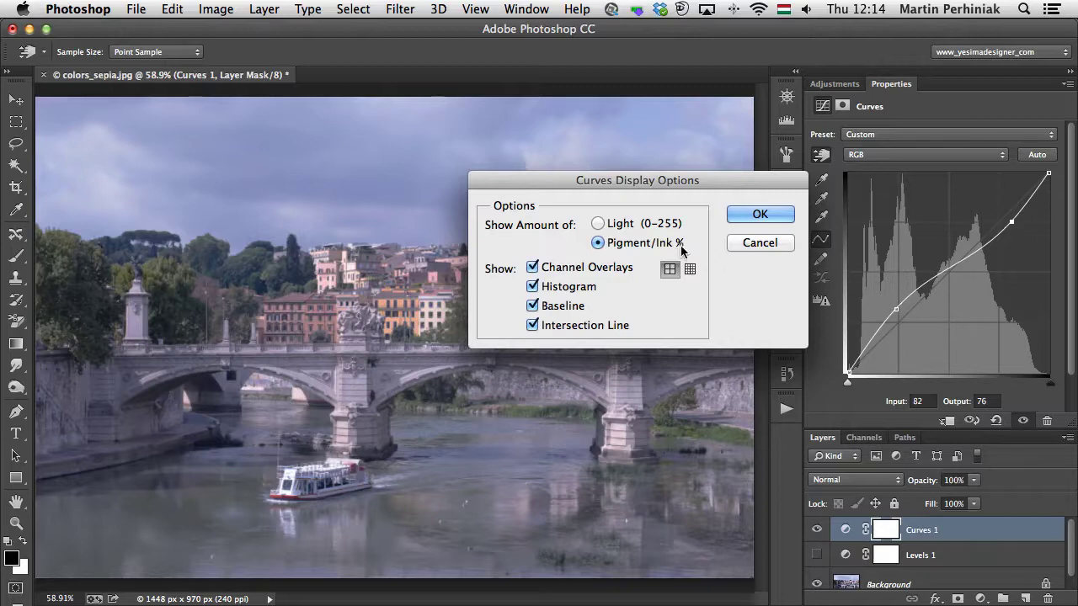
left_click(618, 223)
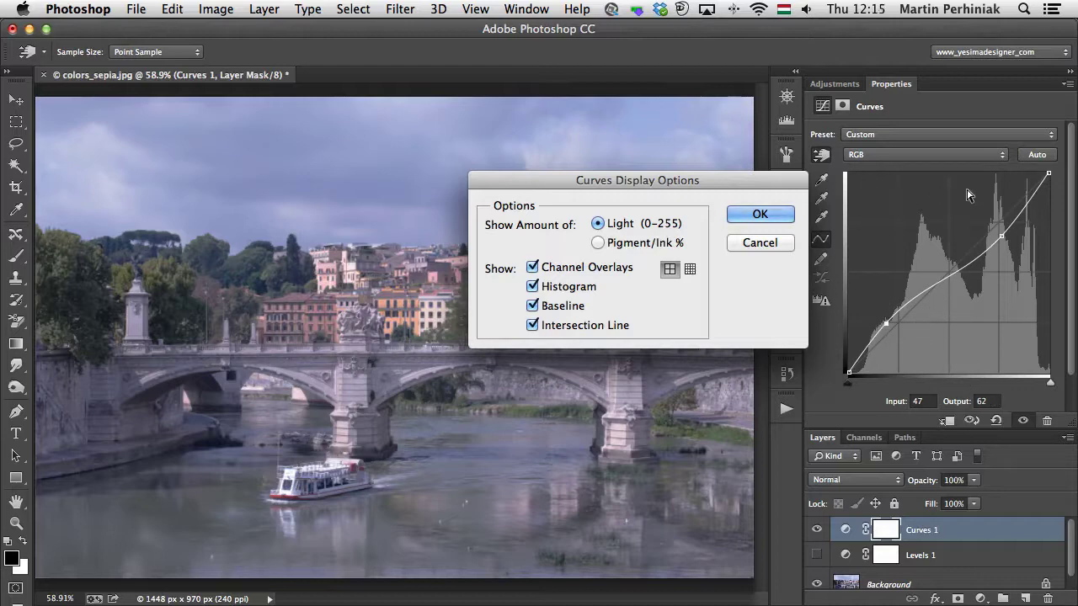
left_click(689, 269)
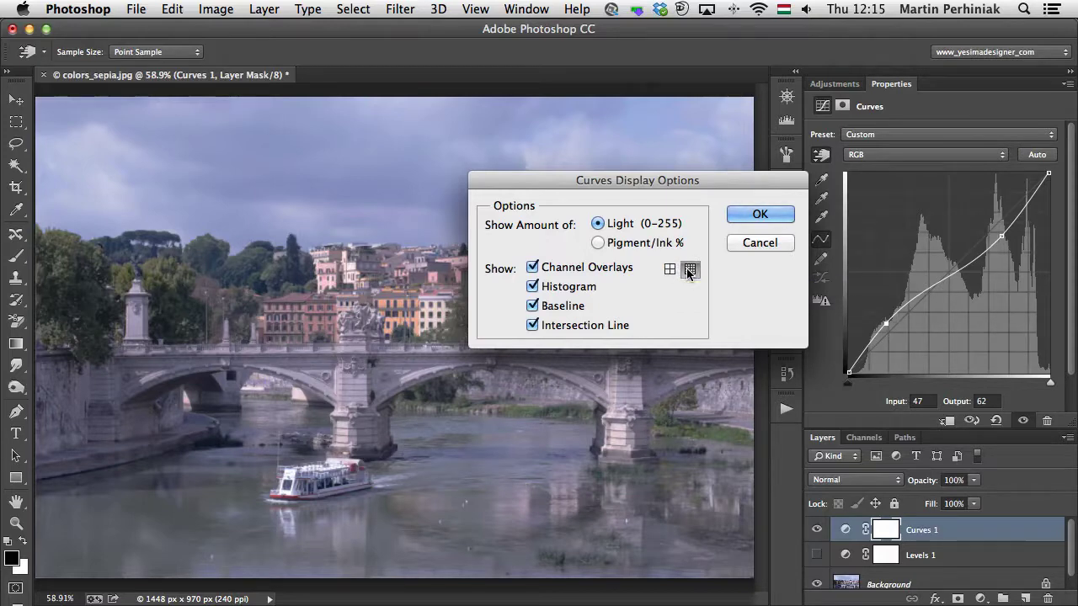
left_click(763, 218)
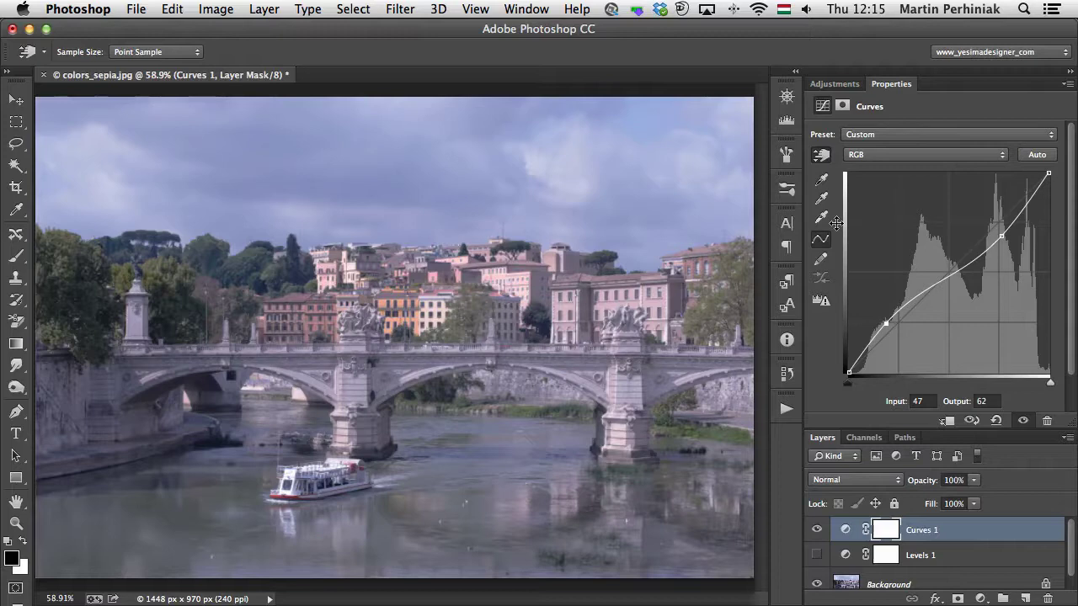
Delete the Curves 1 and Levels 1 adjustment layers, leaving only the Background.
key("v")
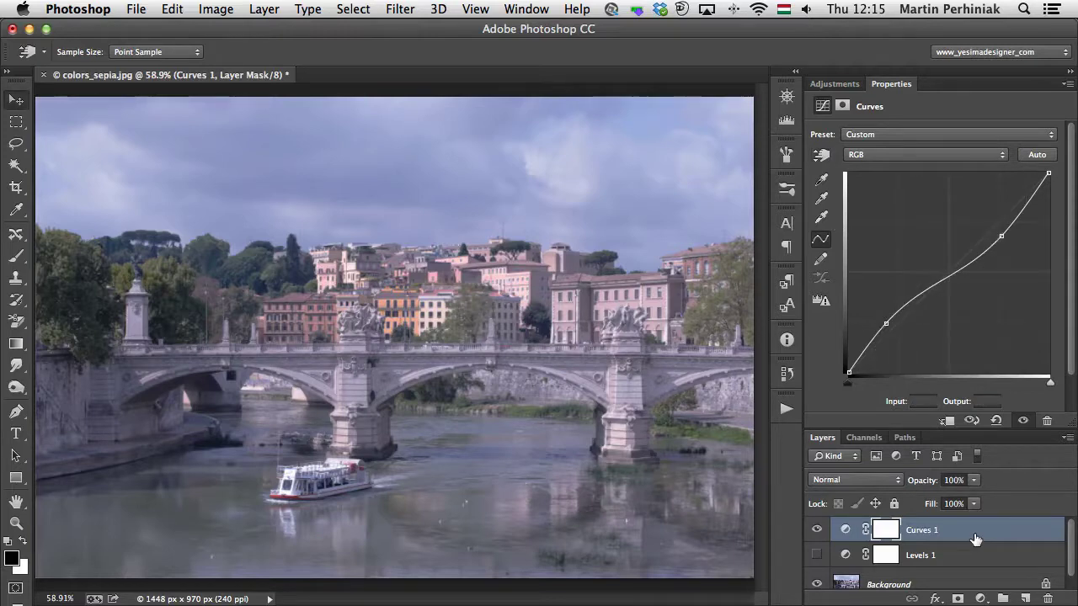
key("BackSpace")
key("BackSpace")
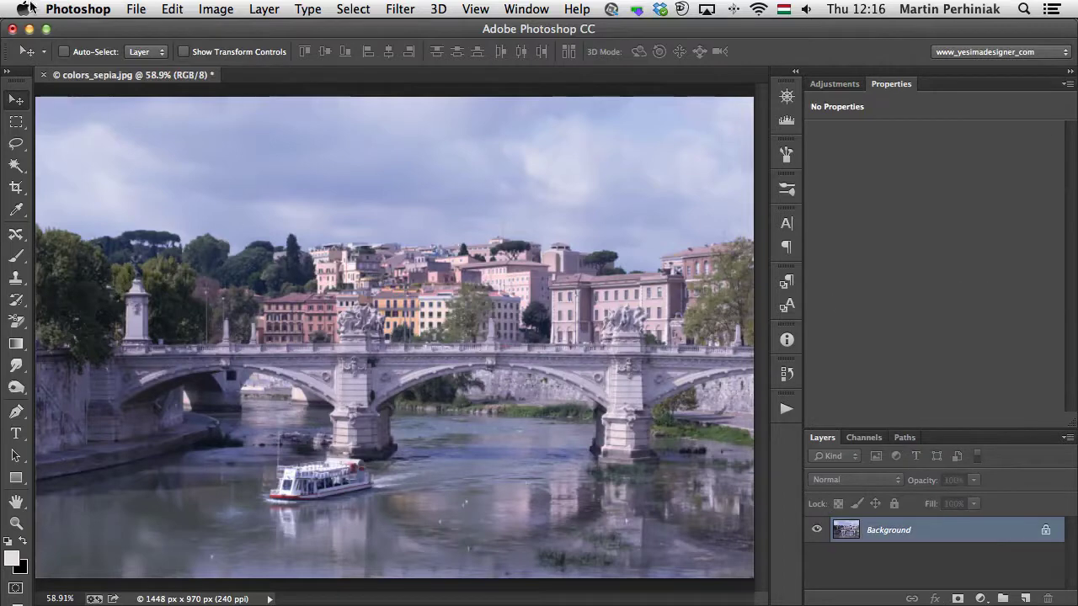
Convert the image from RGB to CMYK Color mode and accept the conversion.
left_click(215, 8)
mouse_move(234, 31)
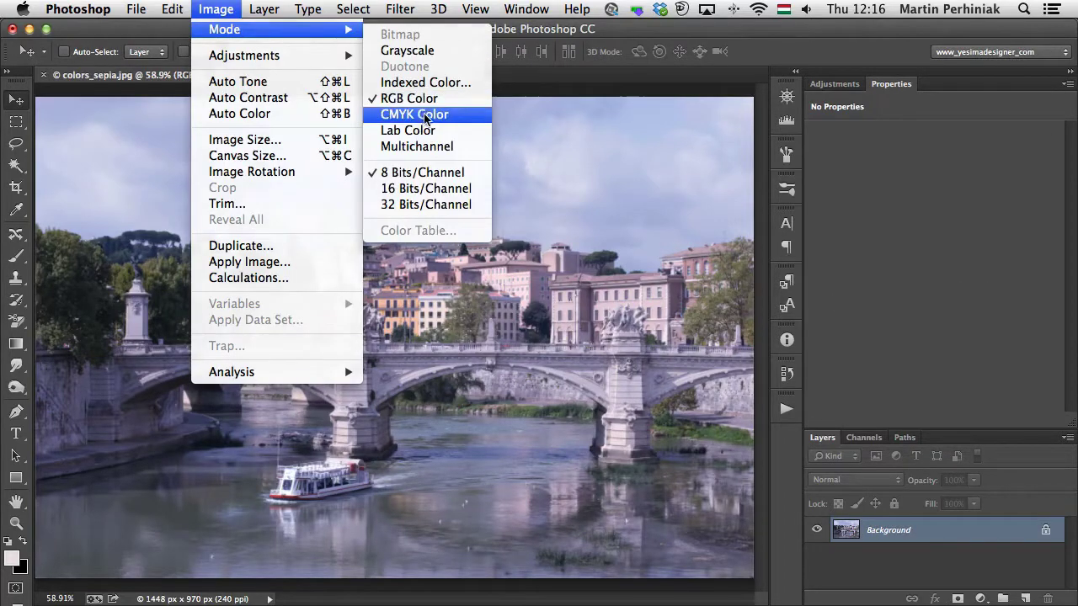
left_click(427, 109)
left_click(666, 298)
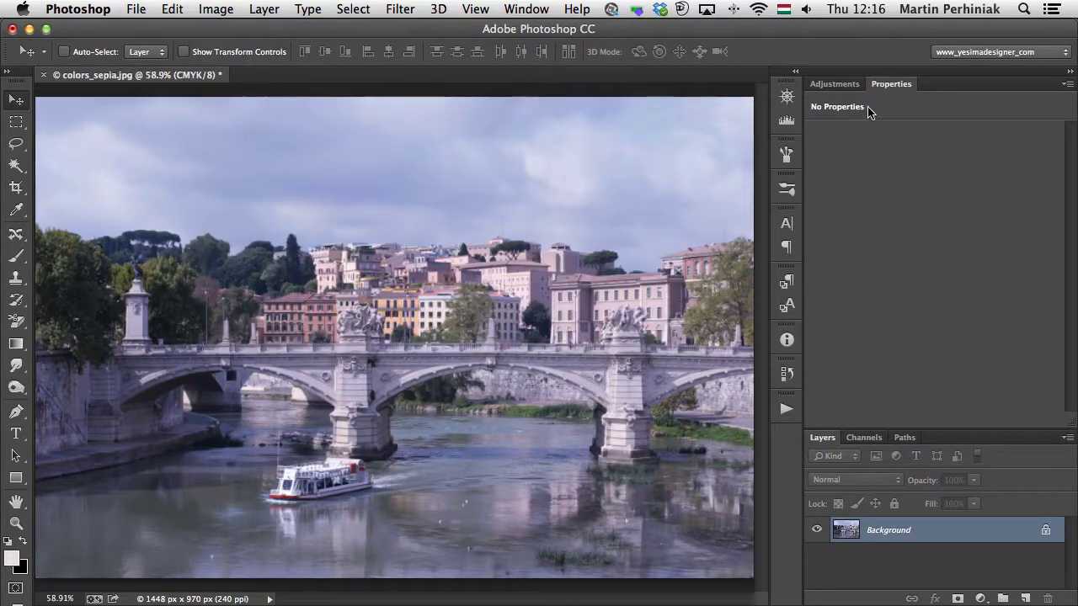
Add a Curves adjustment layer and lighten the CMYK image with a midtone point at input 52, output 38.
left_click(838, 84)
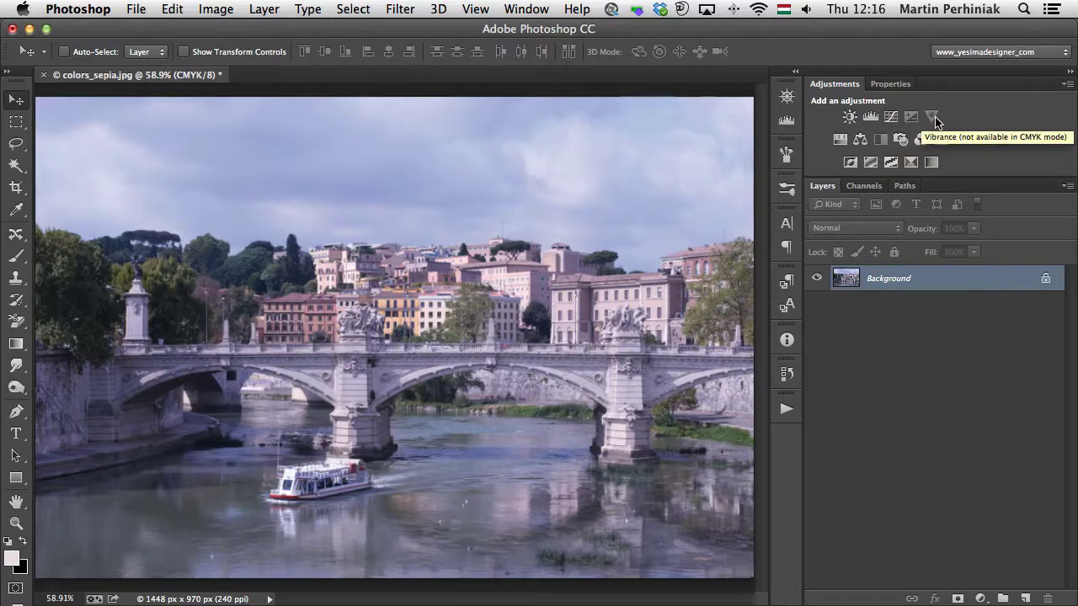
left_click(890, 117)
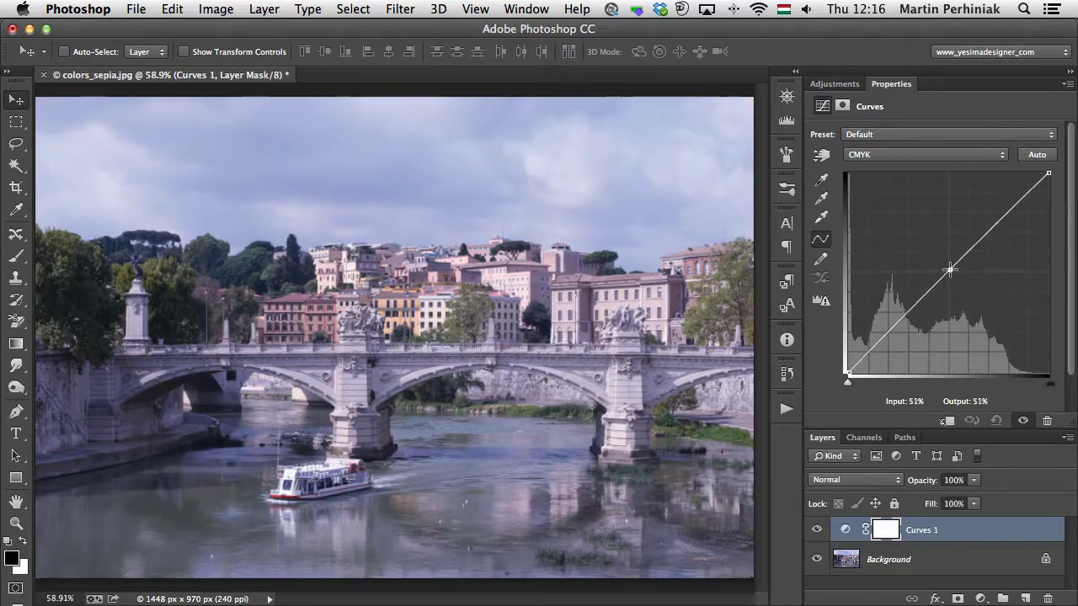
left_click_drag(949, 269, 952, 295)
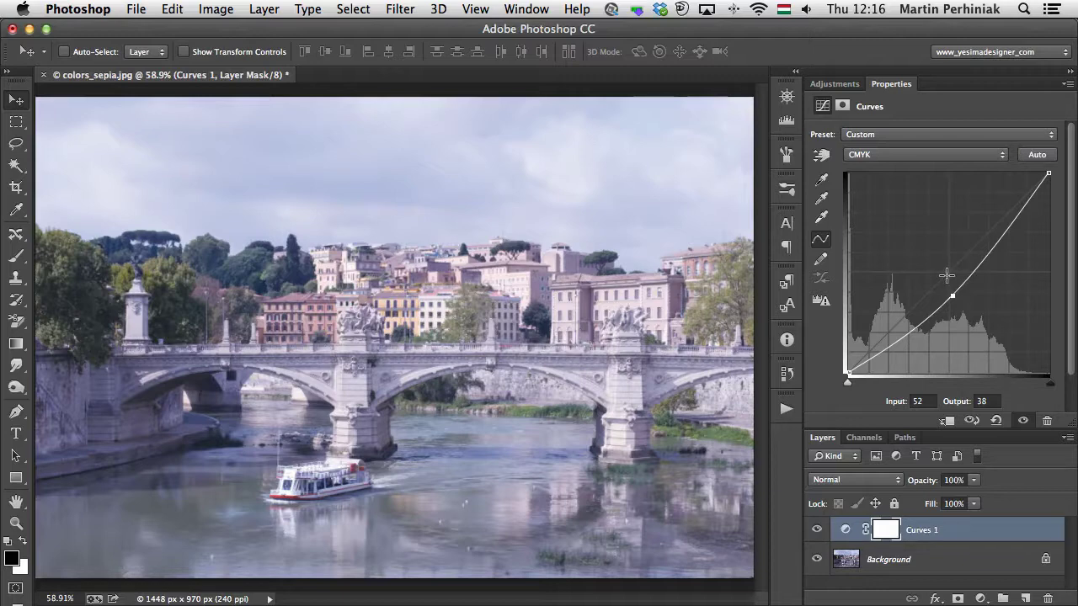
Check which amount type the Curves display options use for the CMYK image, and keep the settings.
left_click(1067, 85)
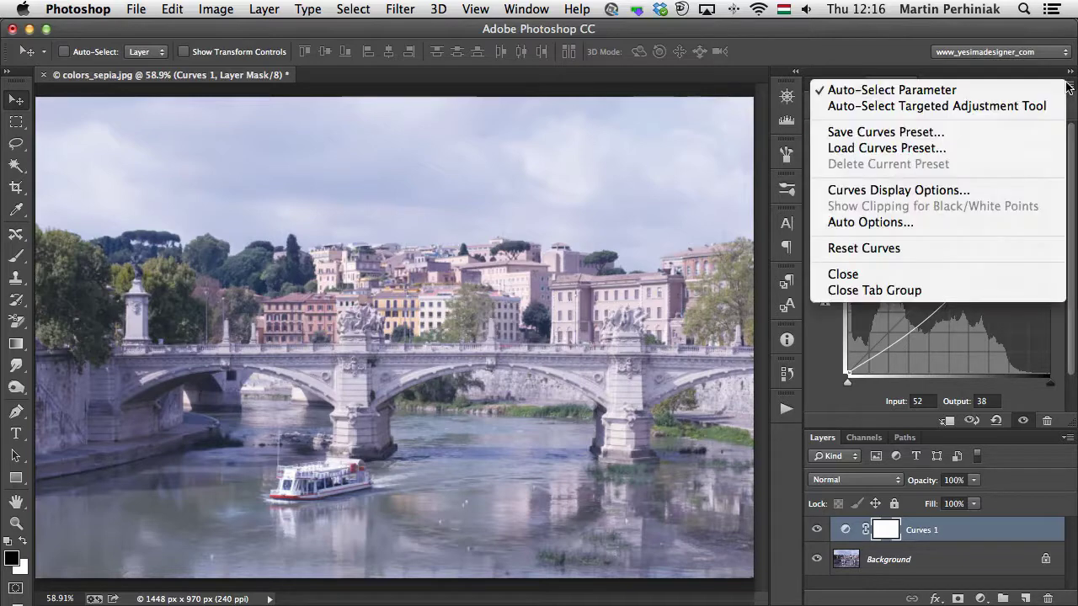
left_click(918, 190)
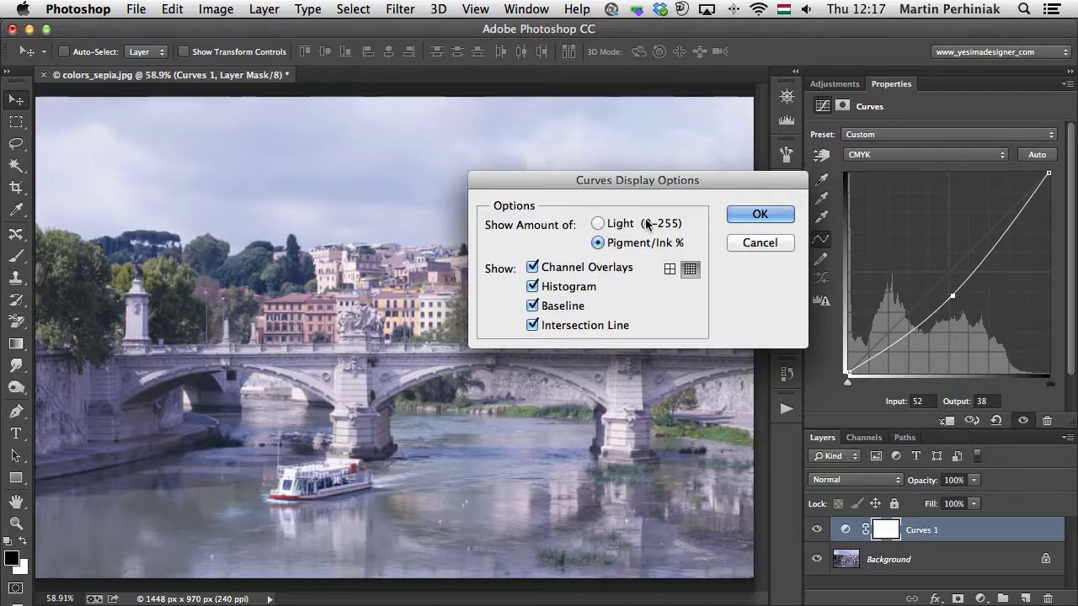
left_click(756, 219)
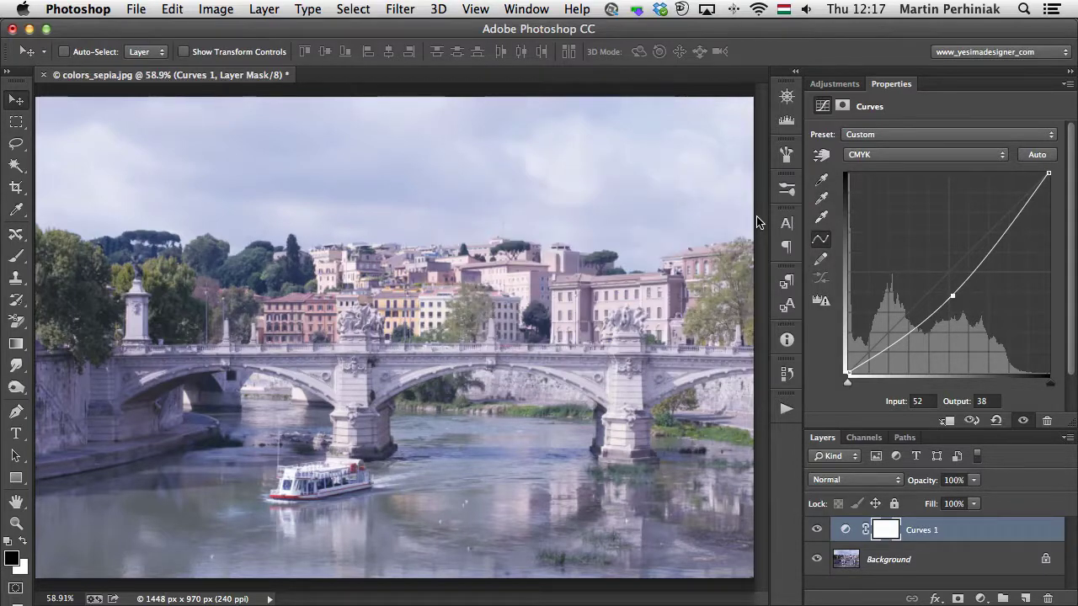